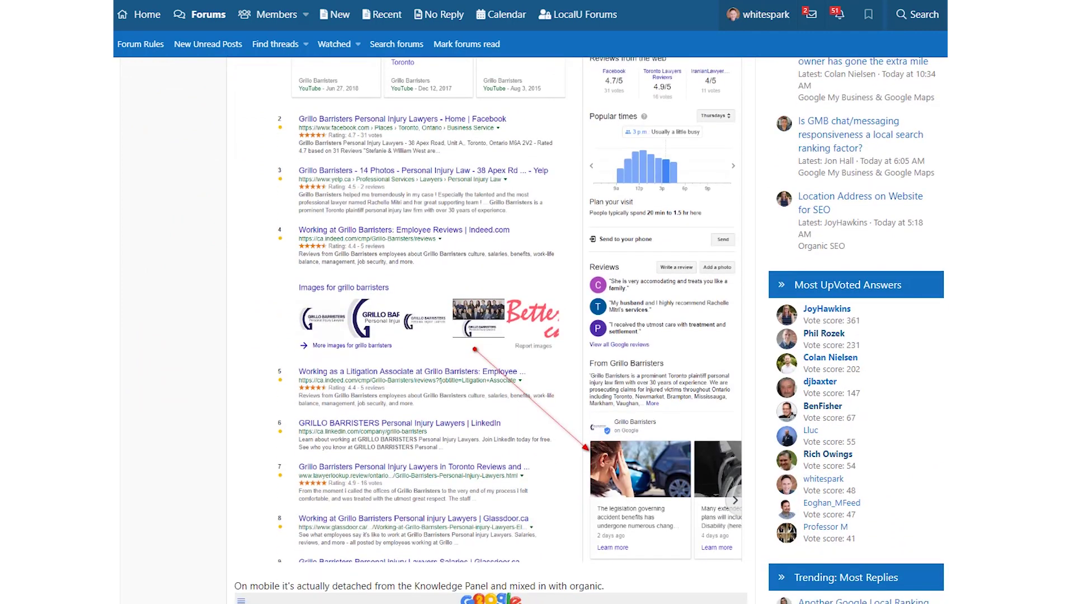
Scroll through the Local Search Forum thread past the Grillo Barristers screenshots
scroll(529, 330, "down", 1)
scroll(529, 330, "down", 1)
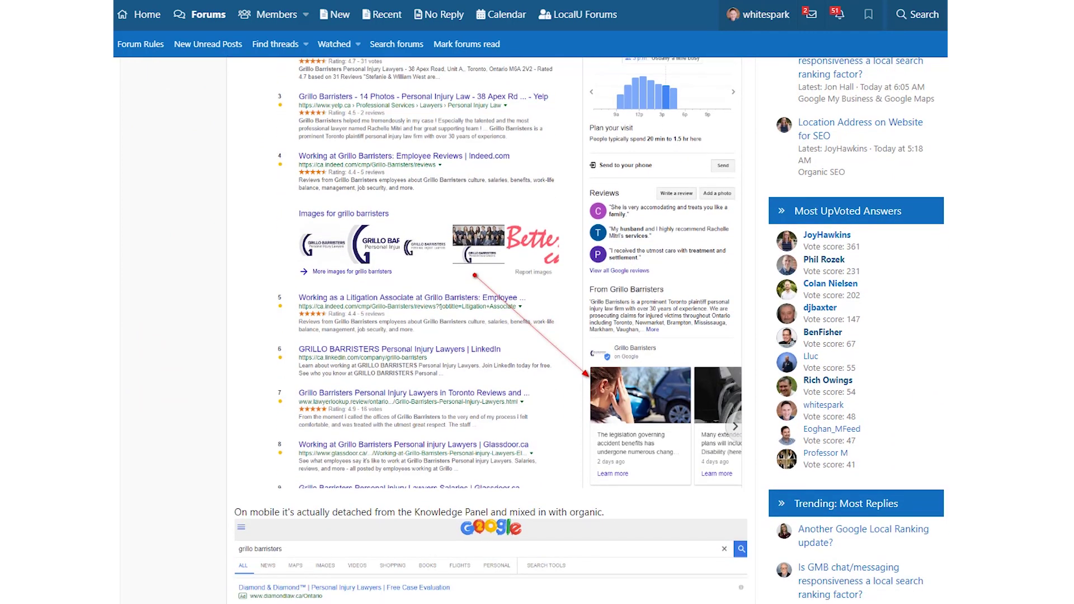
scroll(529, 330, "up", 10)
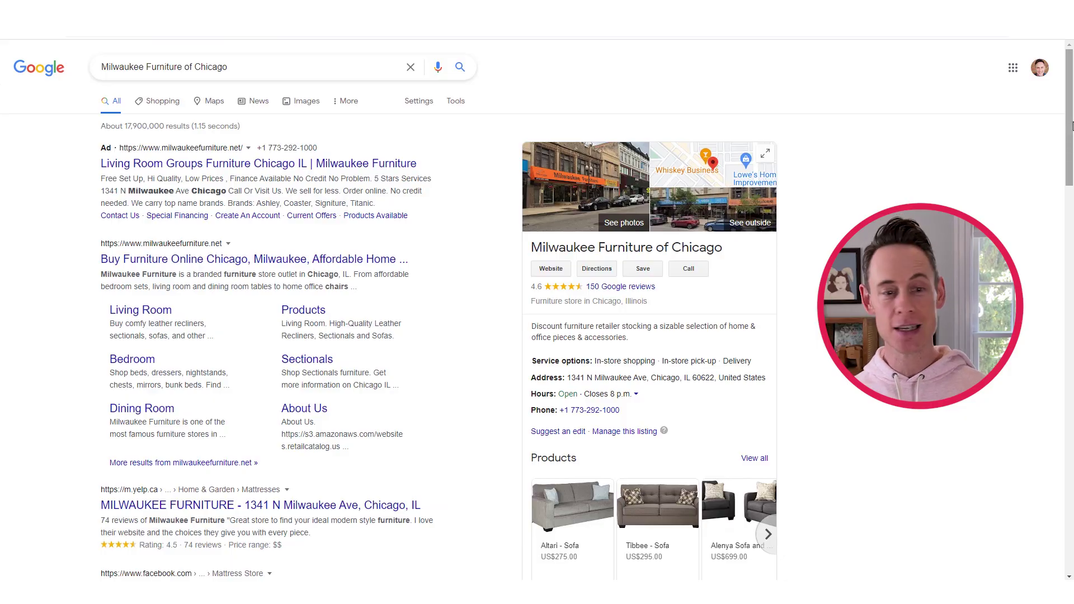
Advance Milwaukee Furniture of Chicago's Products carousel twice, then browse the full product list
left_click_drag(1072, 124, 1072, 129)
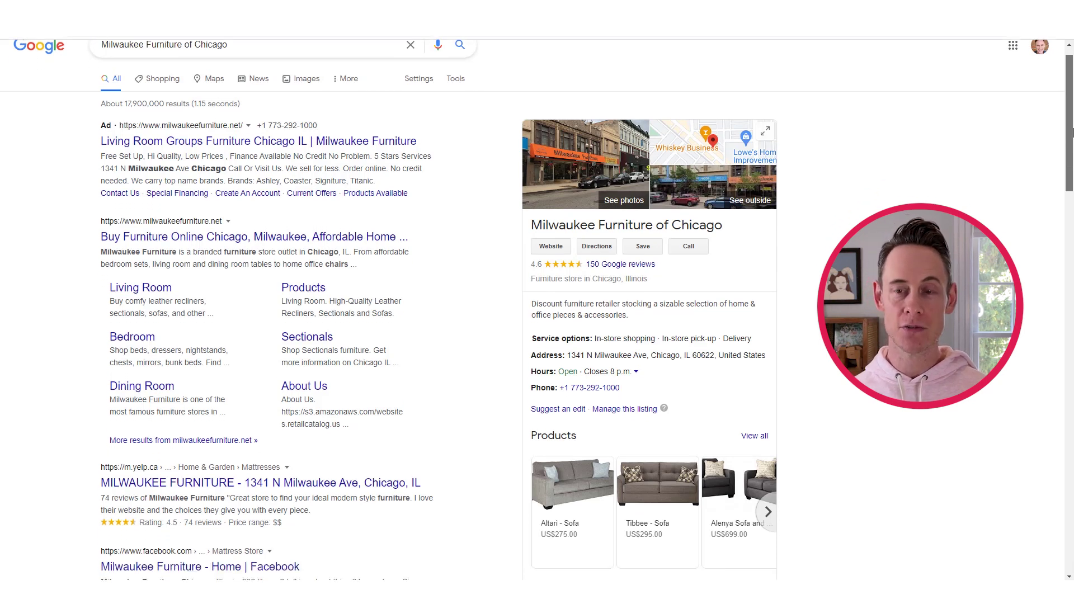
left_click_drag(1072, 130, 1072, 201)
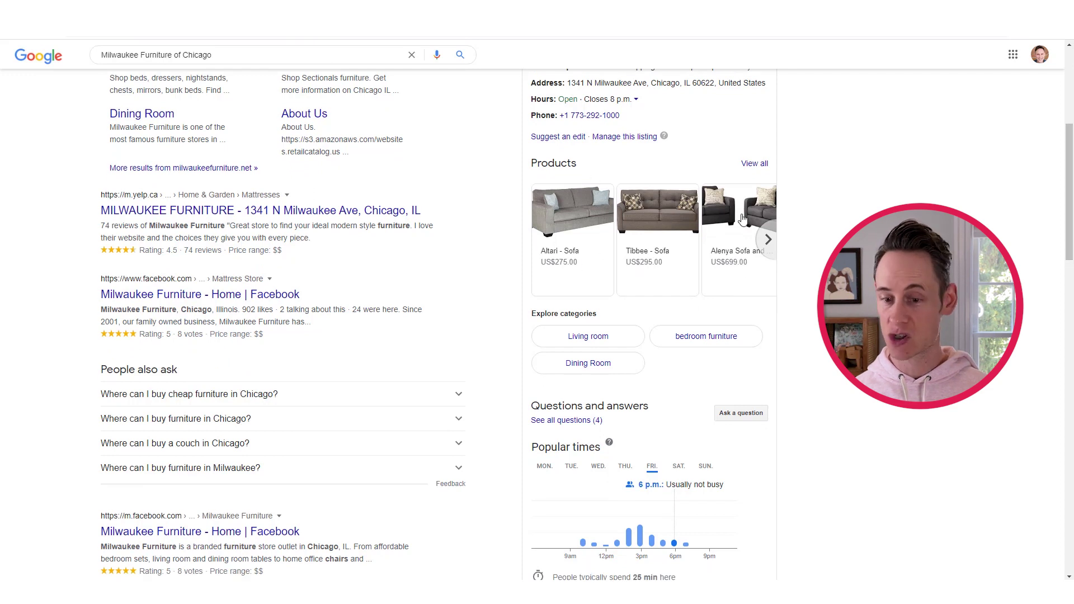
left_click(768, 240)
left_click(769, 240)
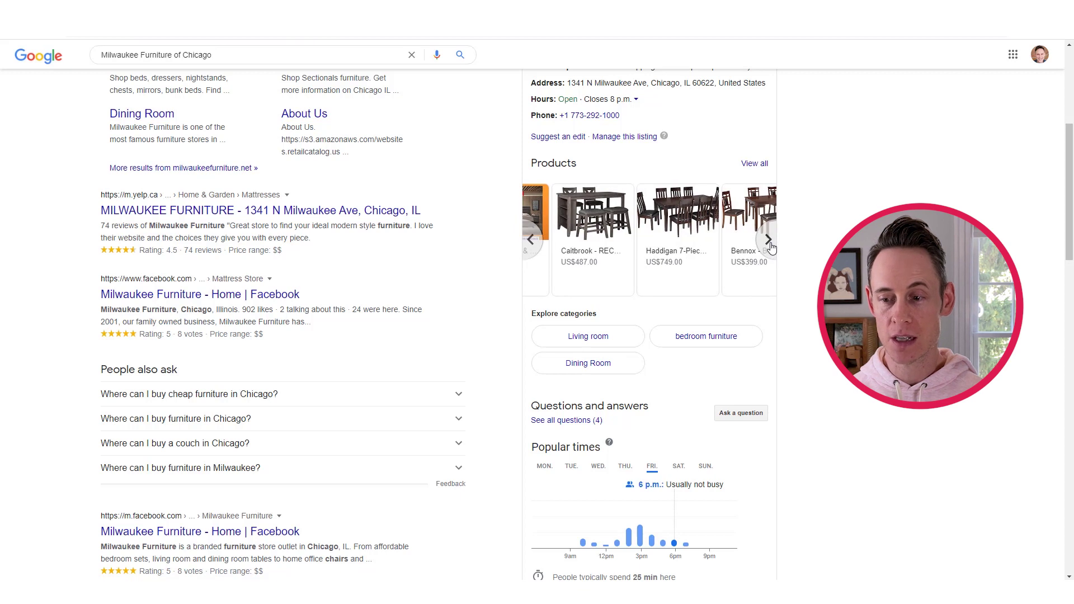
left_click(755, 164)
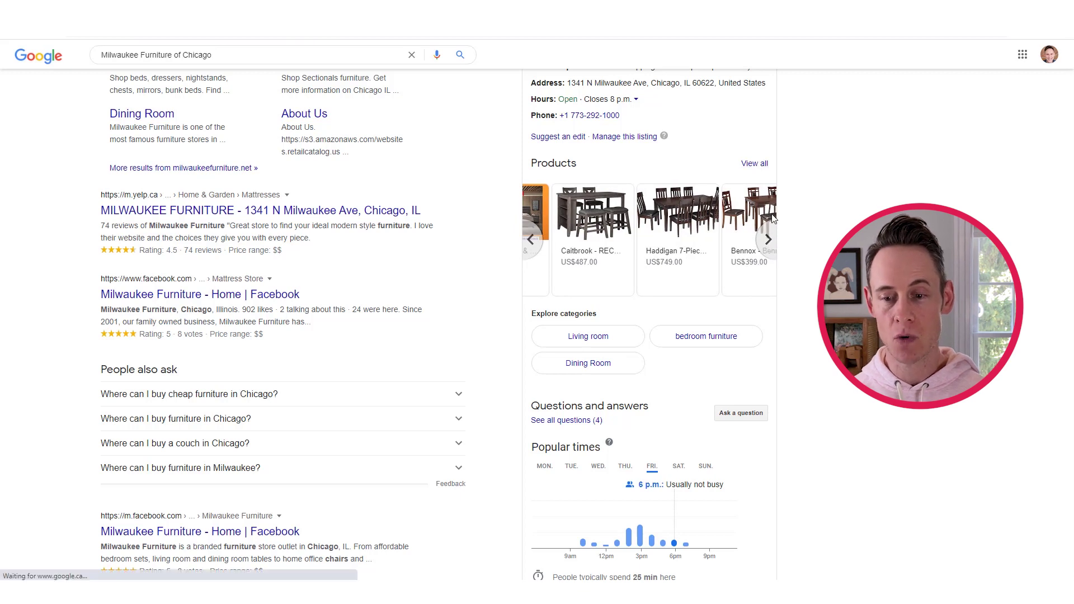
left_click_drag(750, 203, 747, 149)
Close Milwaukee Furniture of Chicago's full product list
left_click(730, 108)
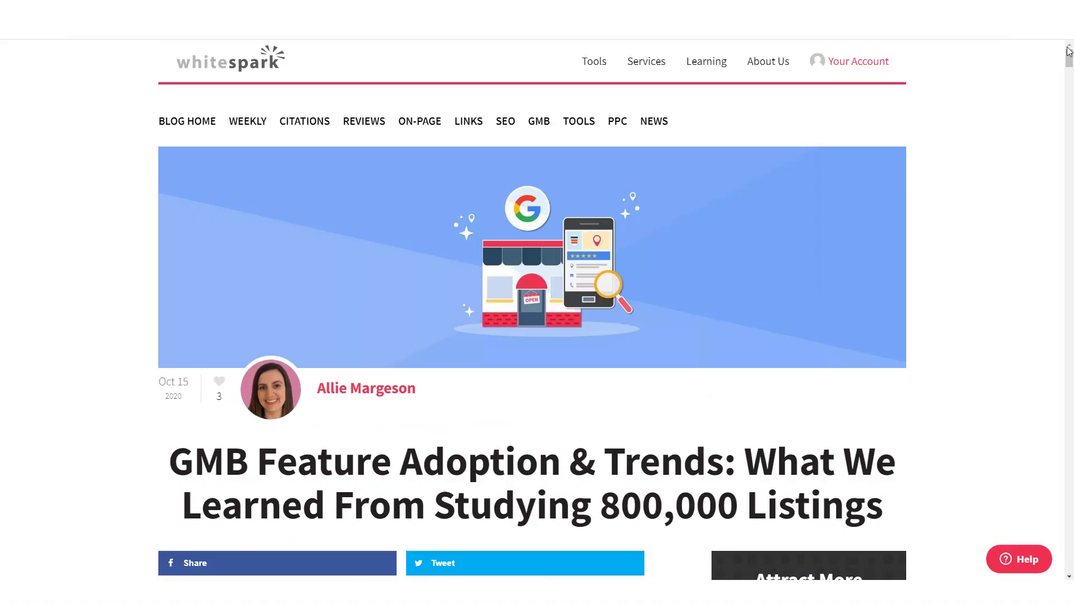
Jump to the article's Products section and highlight the finding that only 4% list Products
left_click_drag(1068, 62, 1069, 71)
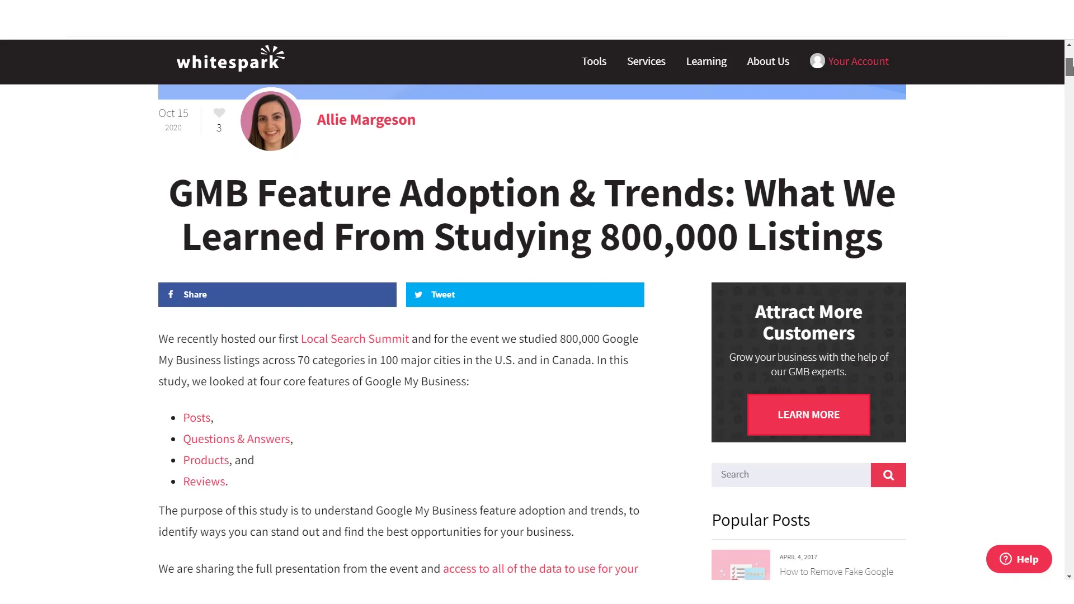
scroll(375, 275, "down", 2)
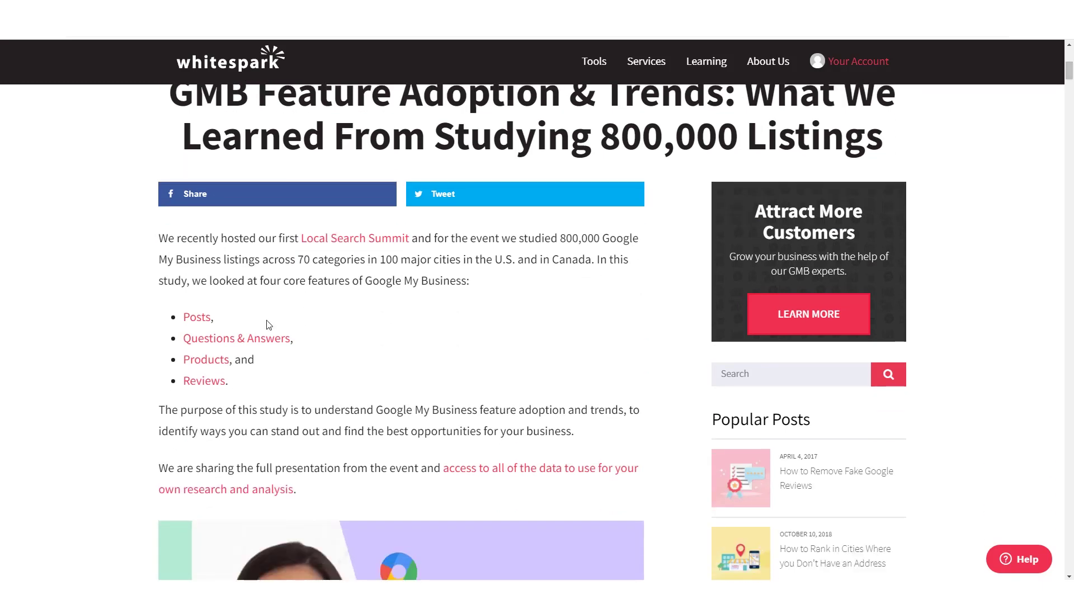
left_click(202, 360)
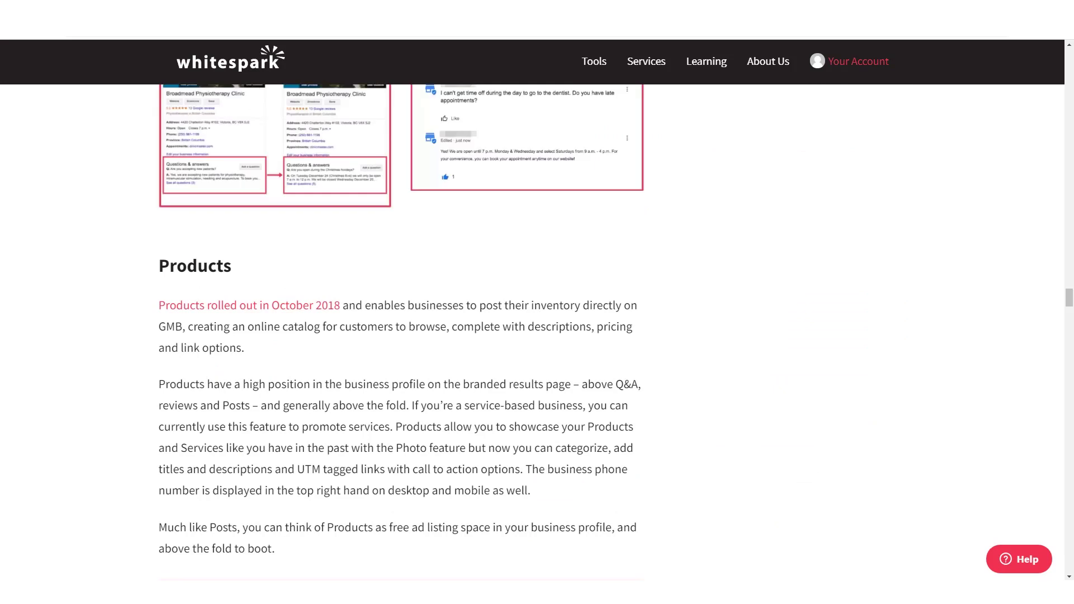
left_click_drag(1069, 304, 1070, 311)
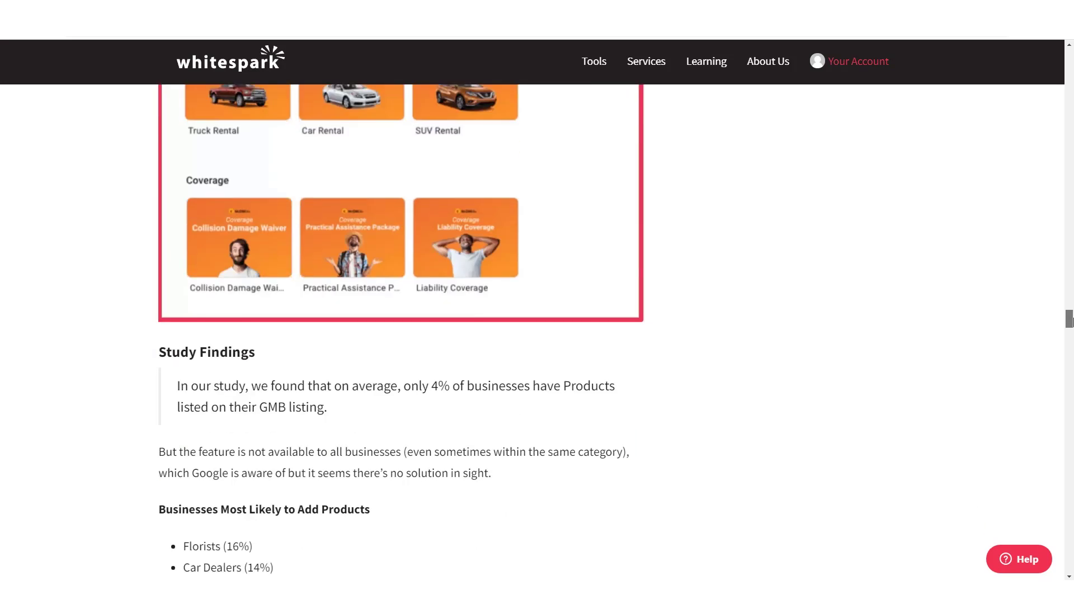
left_click_drag(1070, 320, 1069, 327)
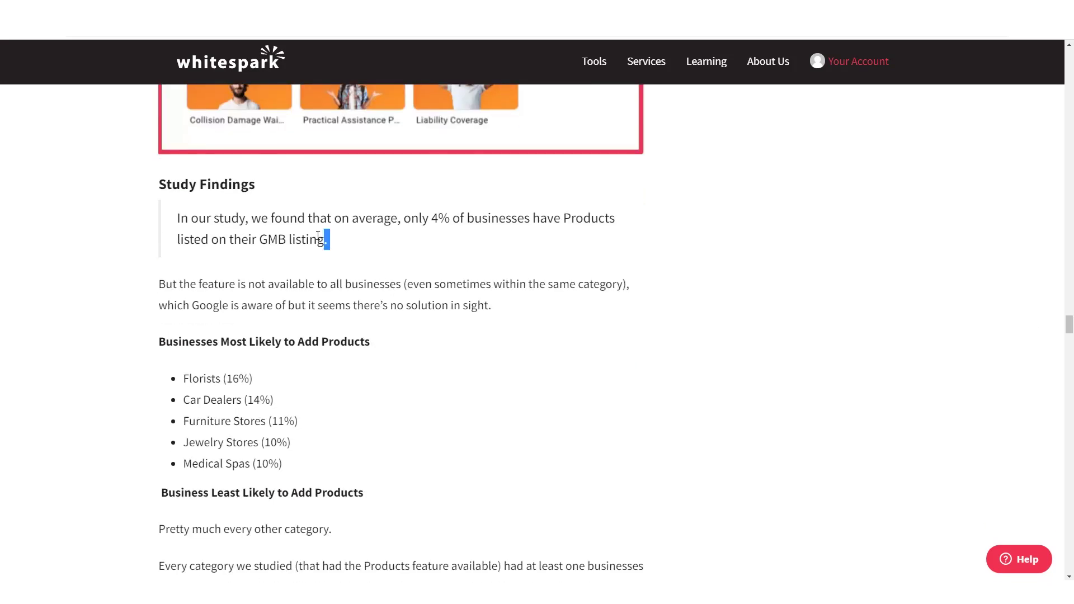
left_click_drag(317, 235, 177, 221)
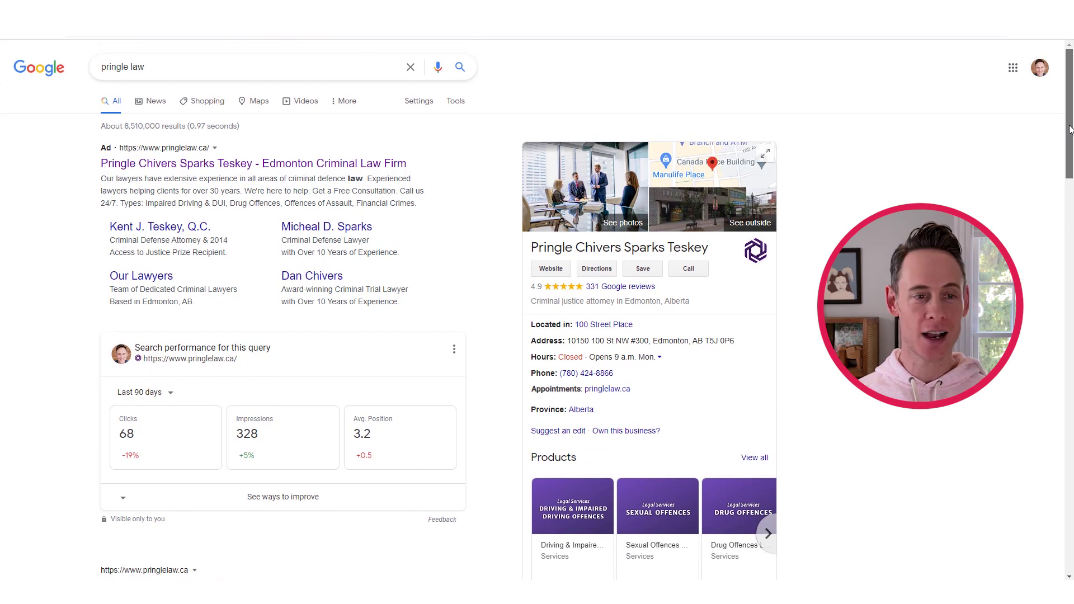
Scroll the law firm's results and page further through its legal service products
scroll(1072, 210, "down", 4)
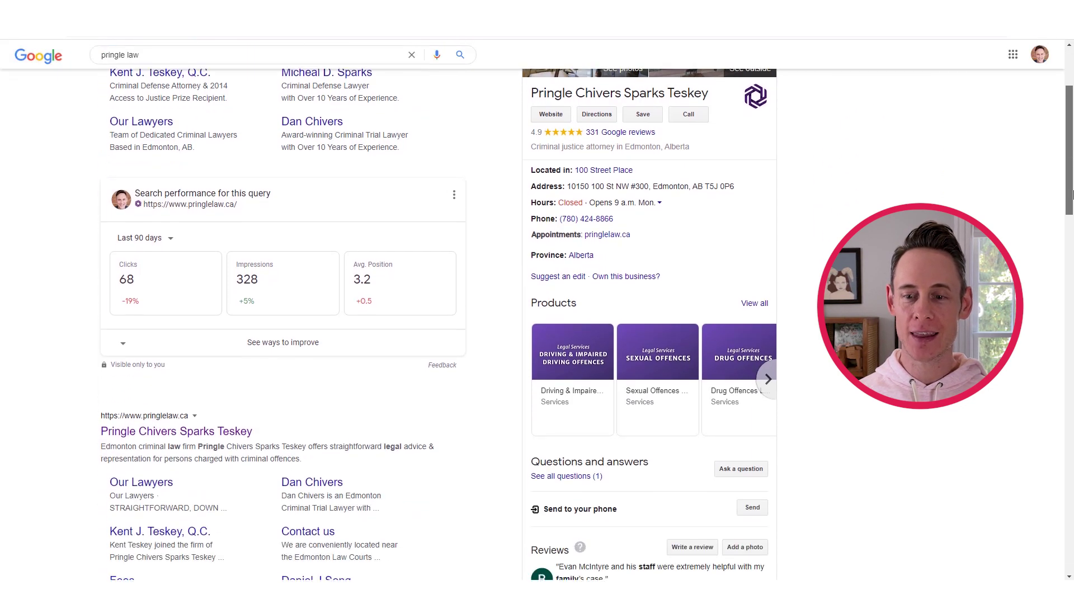
left_click_drag(1072, 211, 1072, 236)
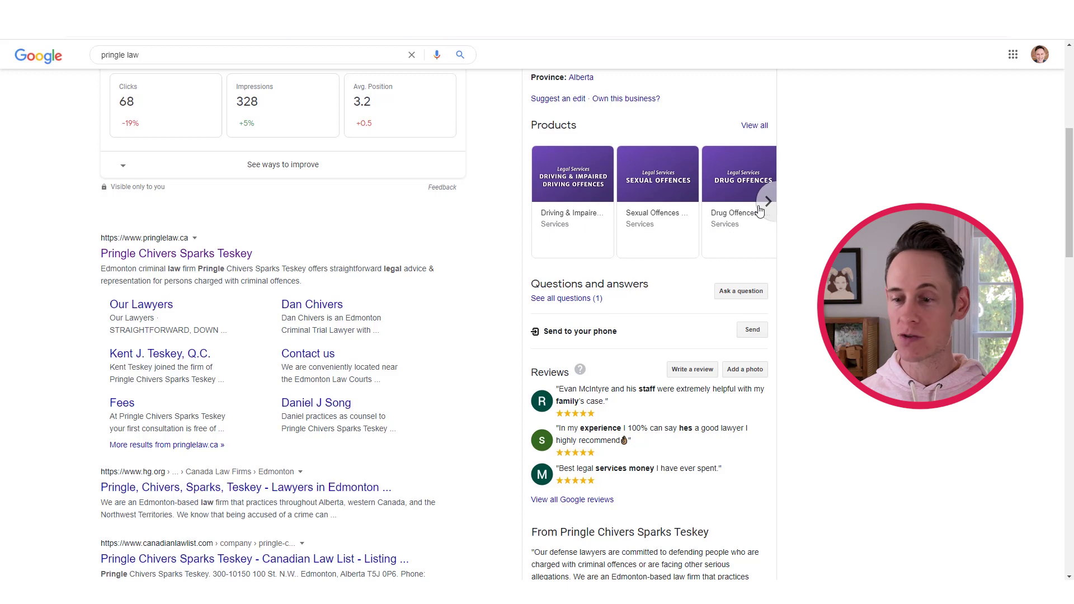
left_click(767, 202)
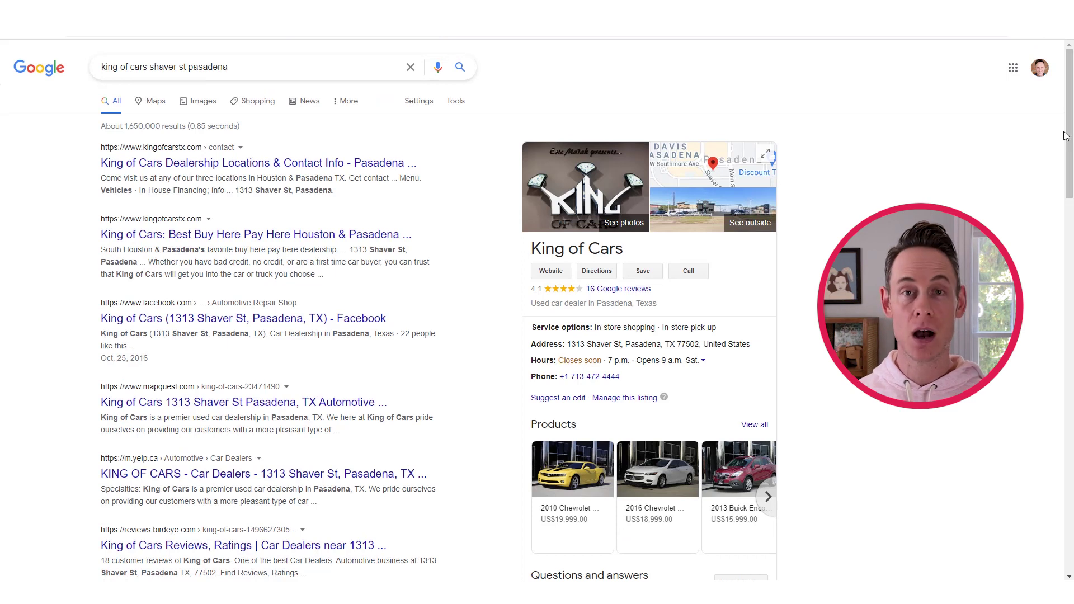
left_click_drag(1067, 85, 1071, 154)
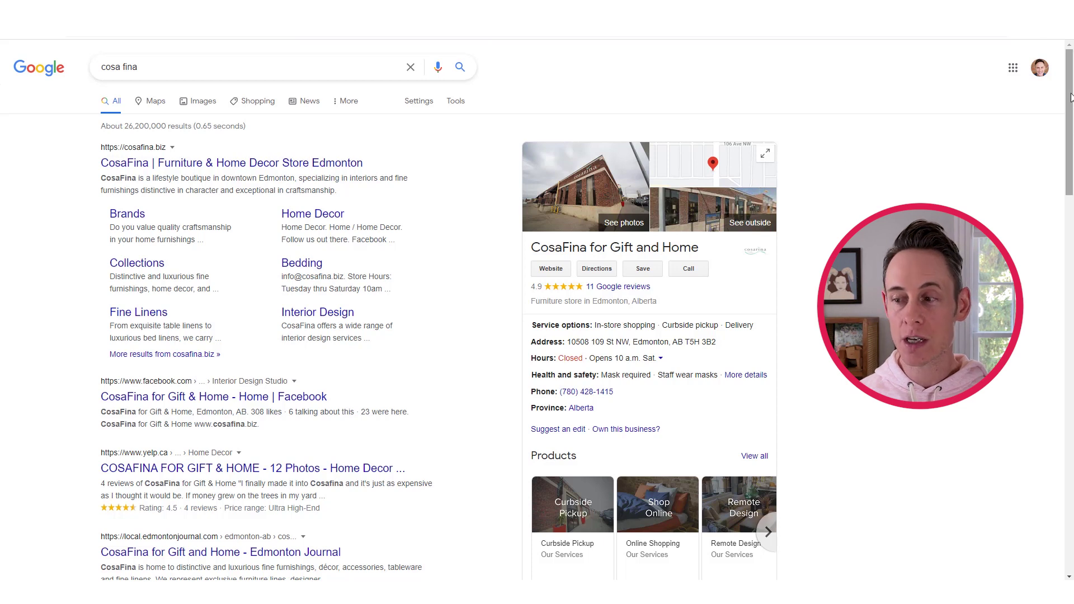
Scroll down the cosa fina results to review CosaFina's service products
left_click_drag(1070, 98, 1070, 165)
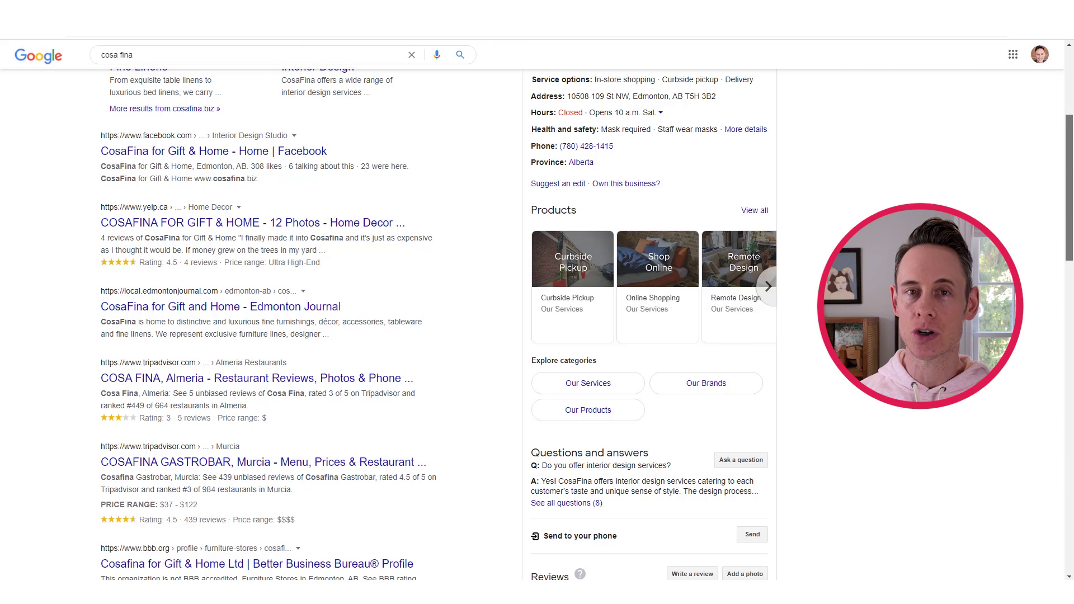
left_click_drag(1069, 165, 1071, 170)
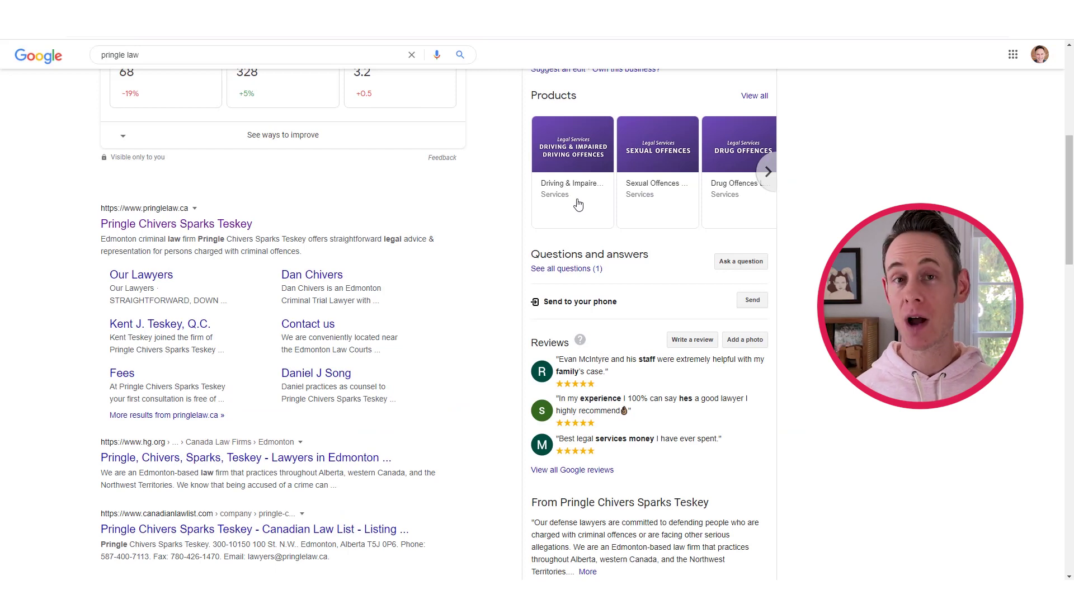
Start a new search and select the 'edmonton criminal lawyers' query
mouse_move(1070, 224)
left_mouse_down()
mouse_move(1070, 136)
mouse_move(1071, 207)
left_mouse_up()
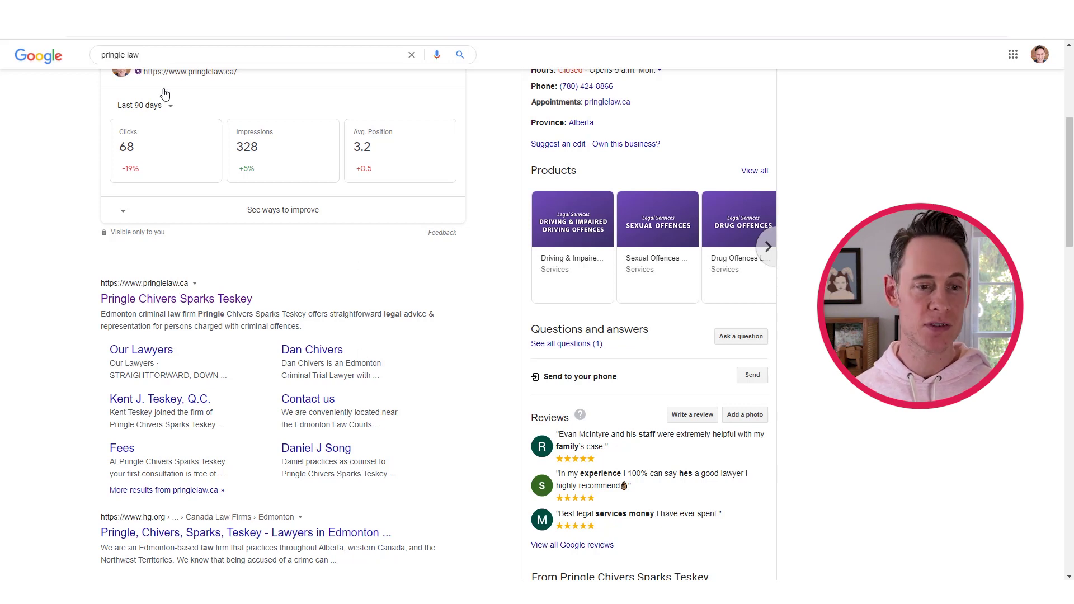
left_click(189, 56)
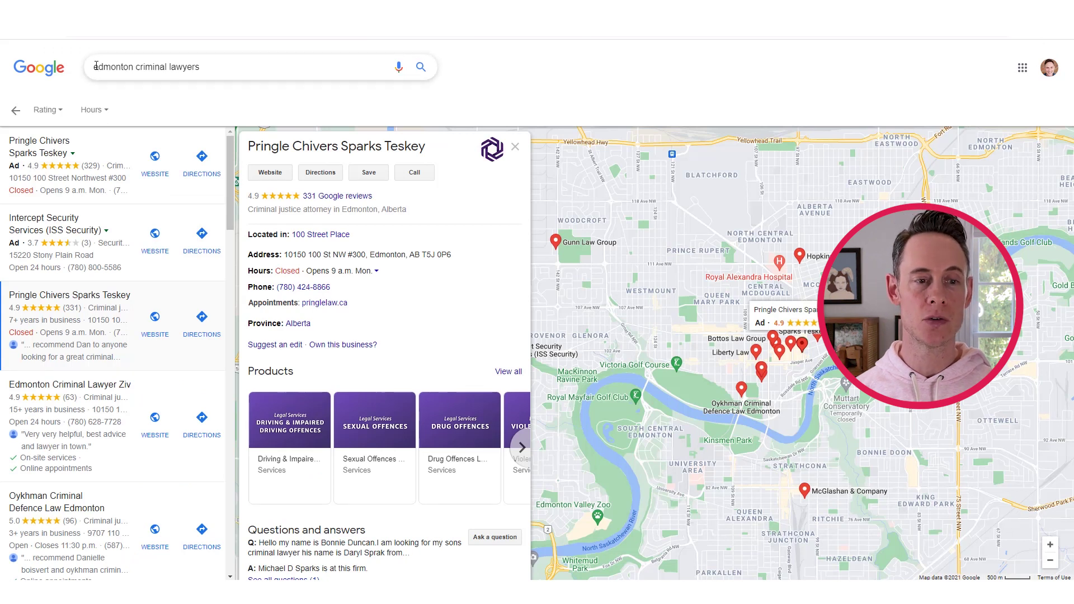
left_click_drag(96, 66, 214, 67)
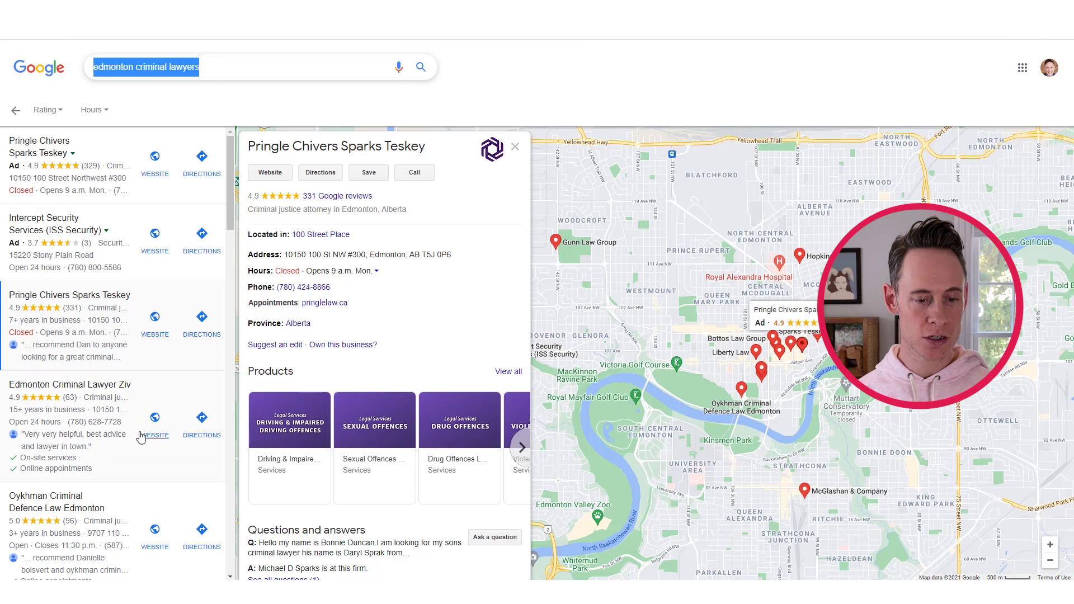
Compare local listings like Criminal Defence Law Edmonton and DDSG, ending on Pringle Chivers Sparks Teskey
left_click(106, 440)
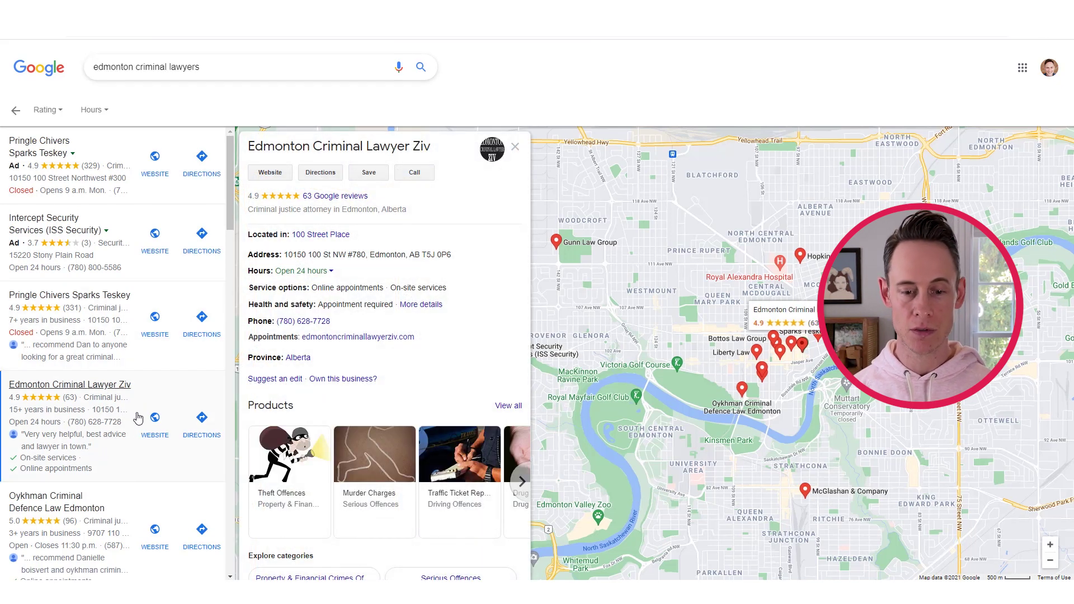
left_click(81, 538)
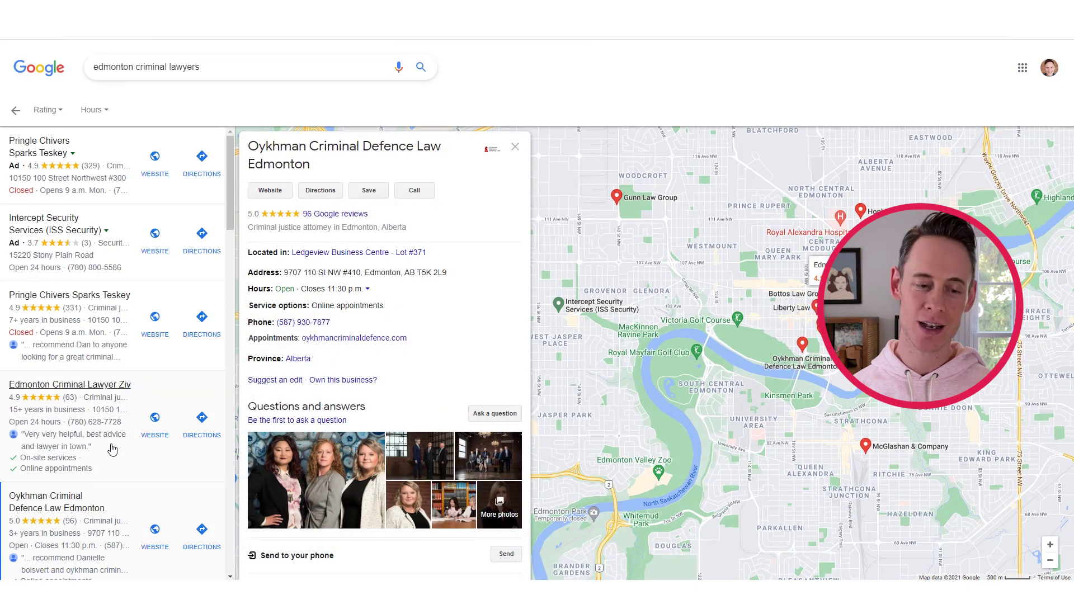
scroll(112, 448, "down", 3)
left_click(102, 469)
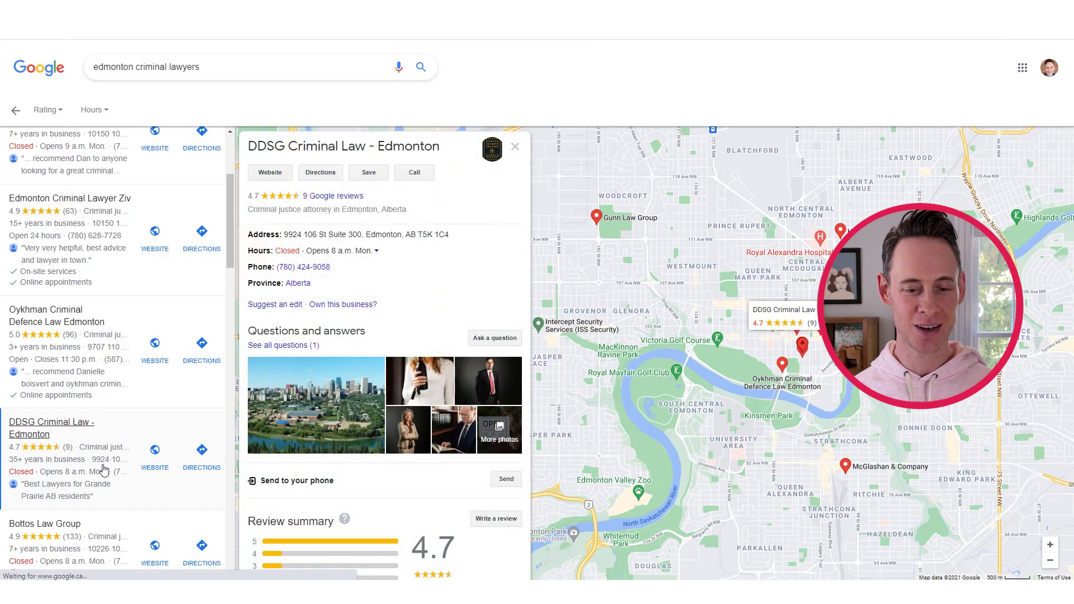
left_click(107, 247)
scroll(85, 316, "up", 1)
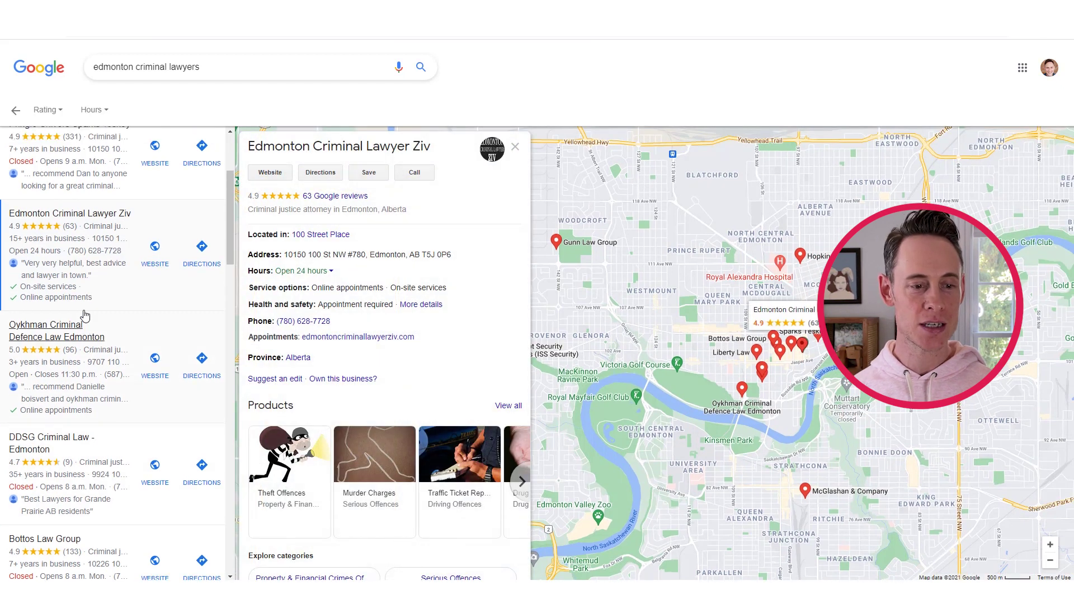
scroll(85, 316, "up", 3)
left_click(105, 342)
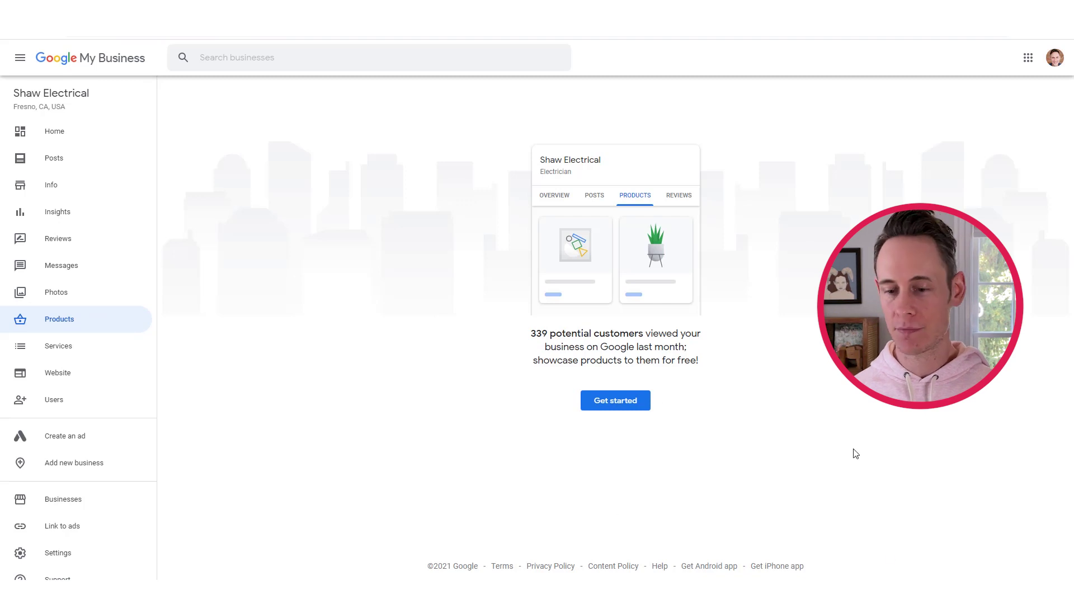
Begin a new product from Shaw Electrical's Products page via Get started
left_click(618, 406)
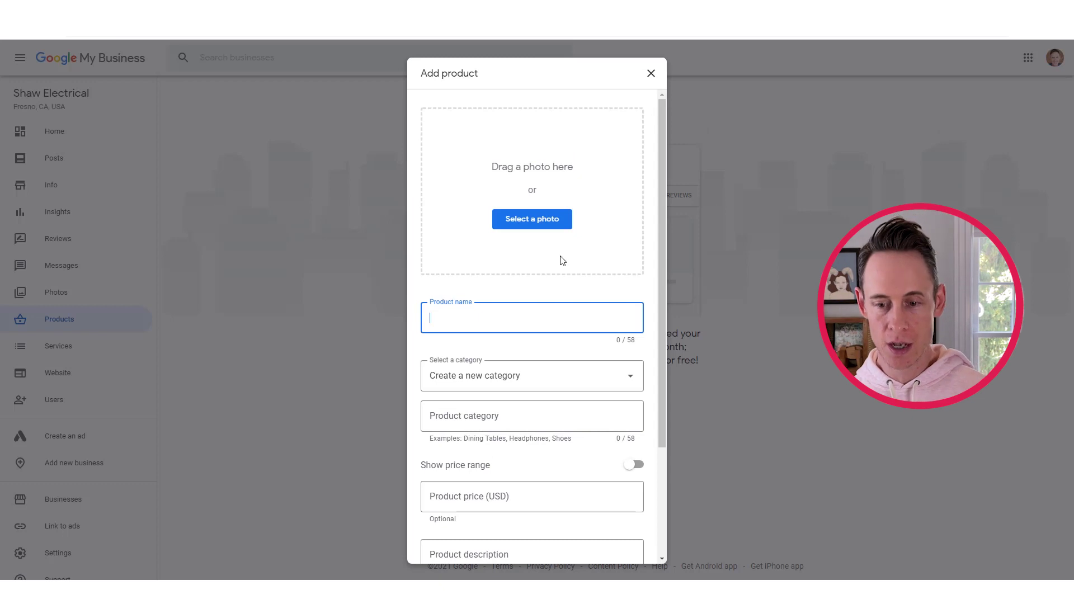
Upload residential_electrical_services_1.jpg as the product photo
left_click(557, 224)
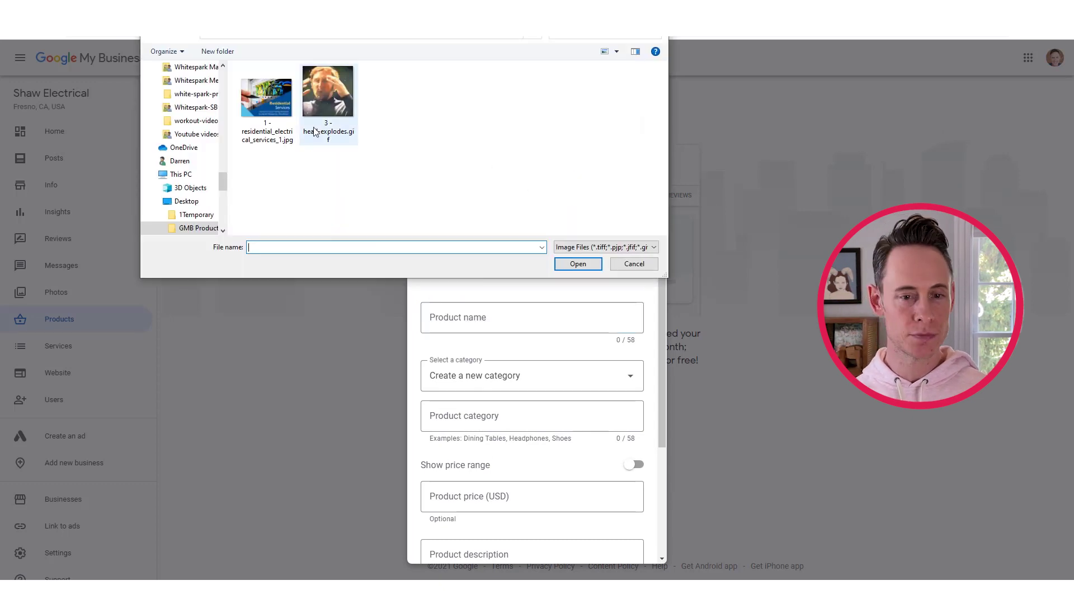
left_click(273, 102)
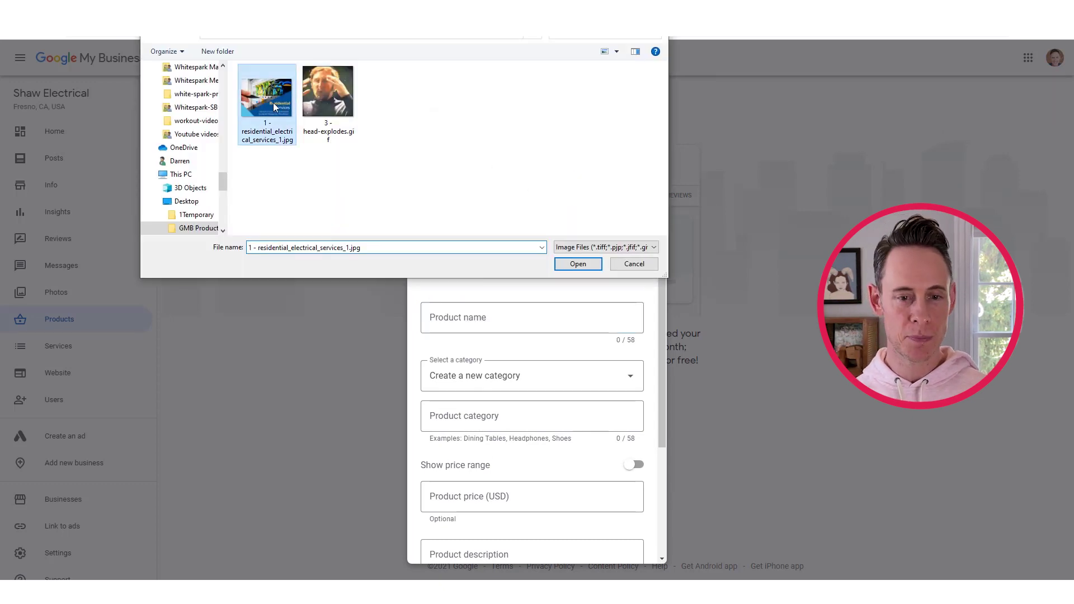
left_click(573, 266)
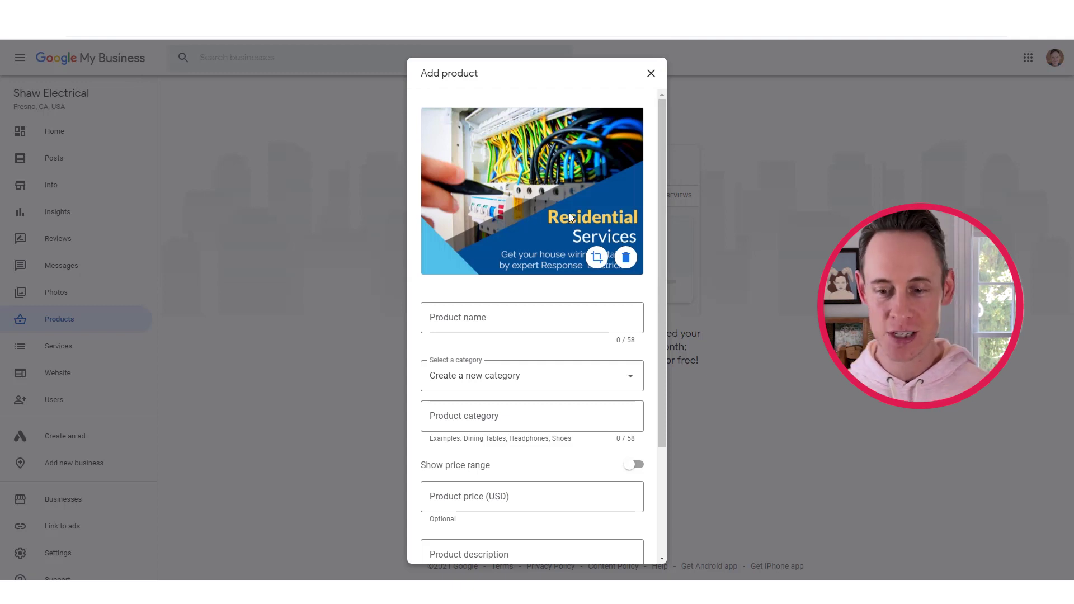
Enter the product name 'Residential rewiringq' and the new category 'Residential Services'
left_click(533, 314)
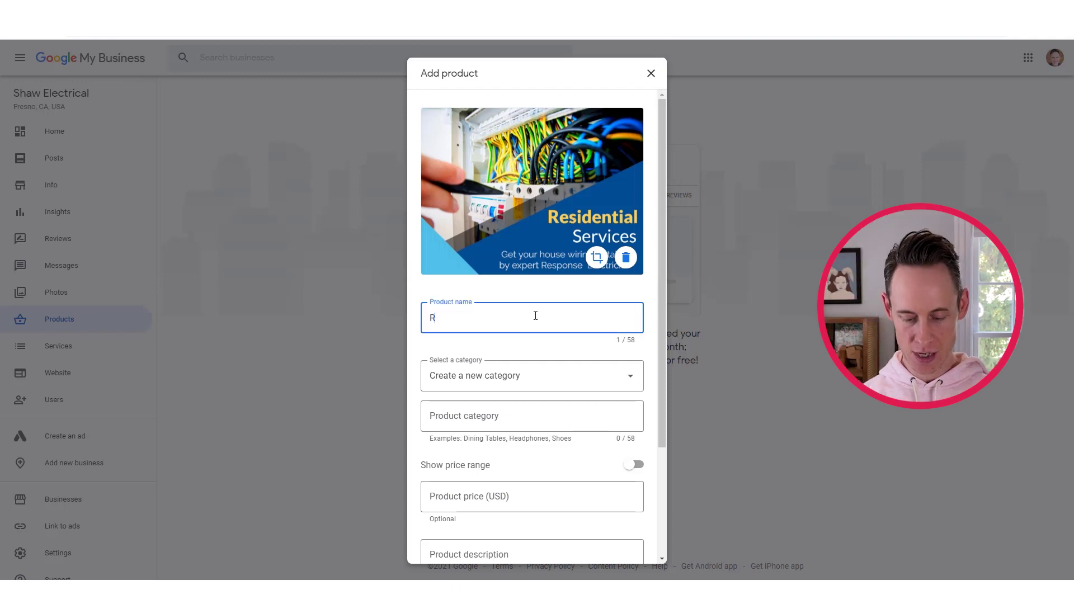
type("Residentia")
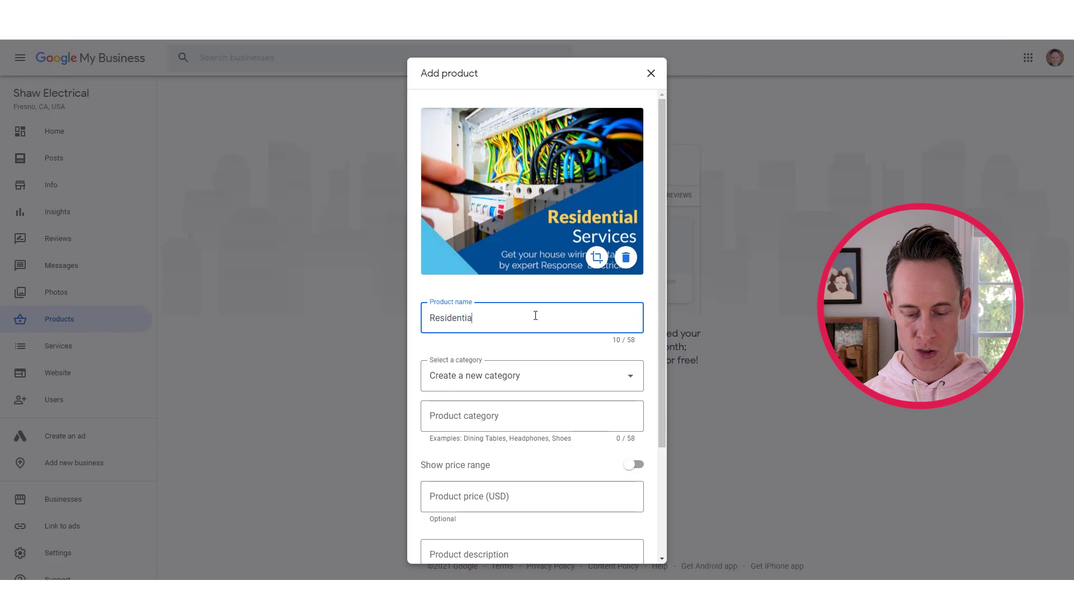
type("l rewiri")
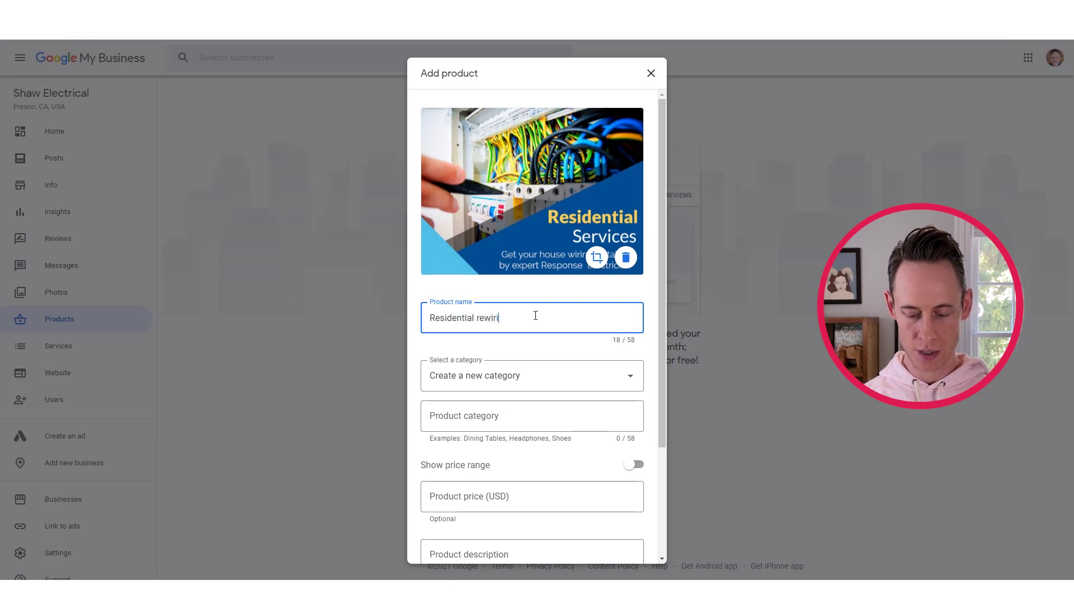
type("ngq")
left_click(513, 418)
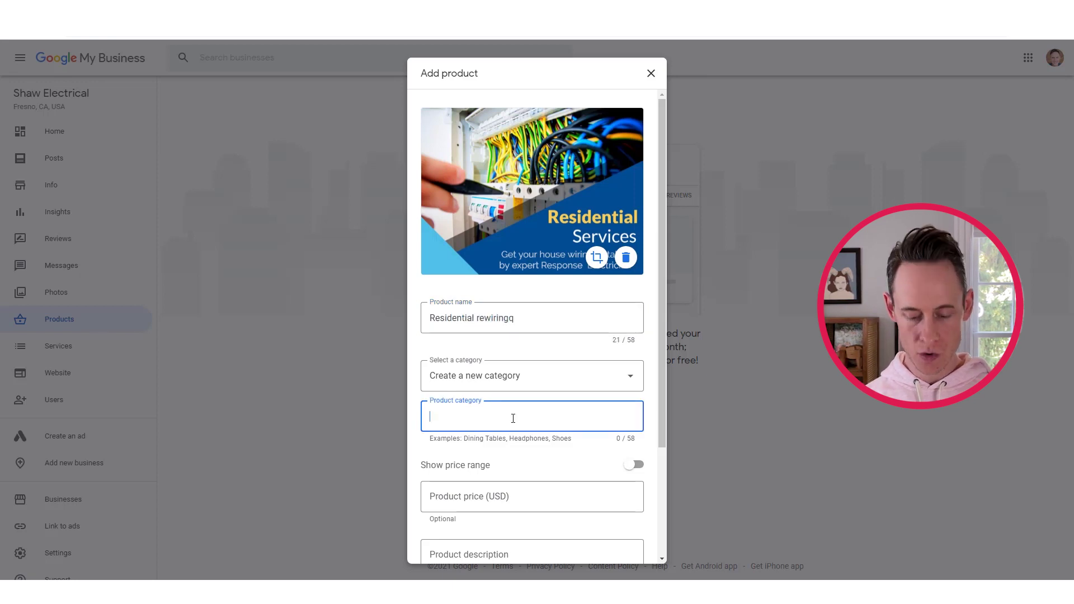
type("Residenti")
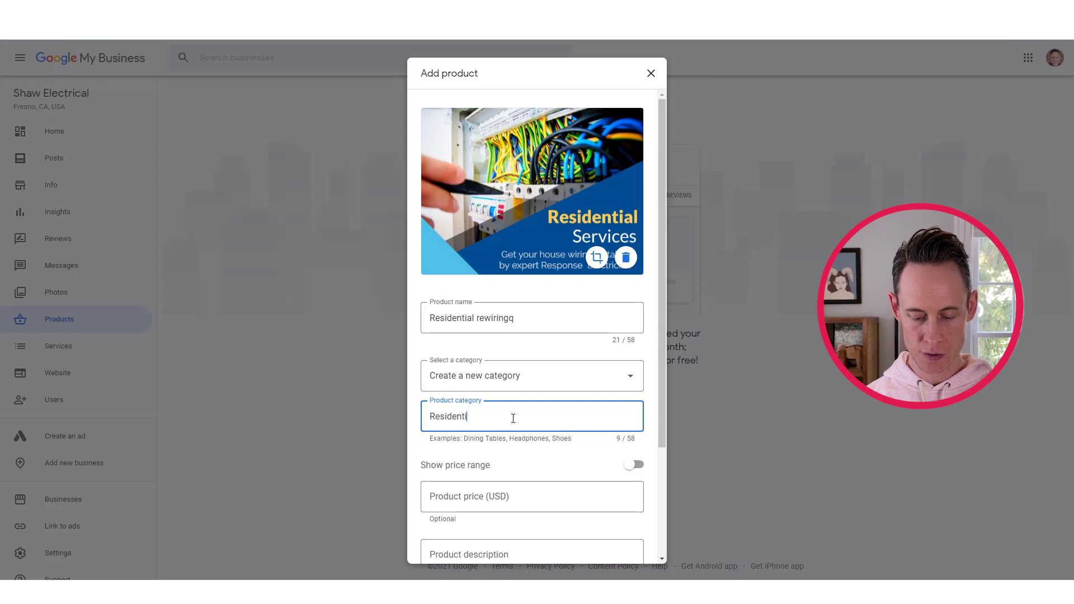
type("al Services")
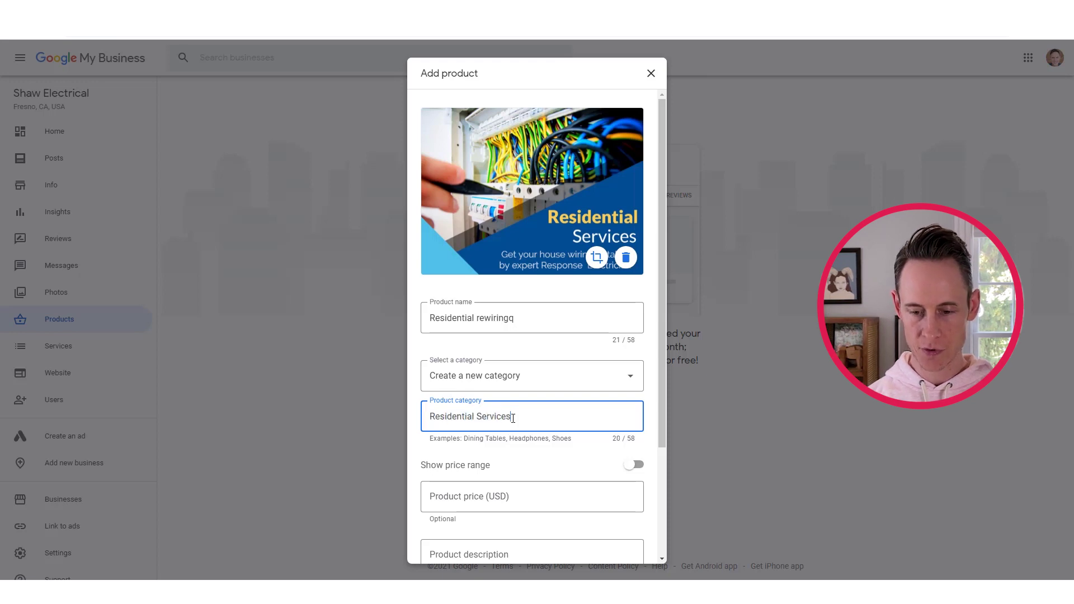
Give the product a price range of 500 to 1500 USD
left_click(570, 502)
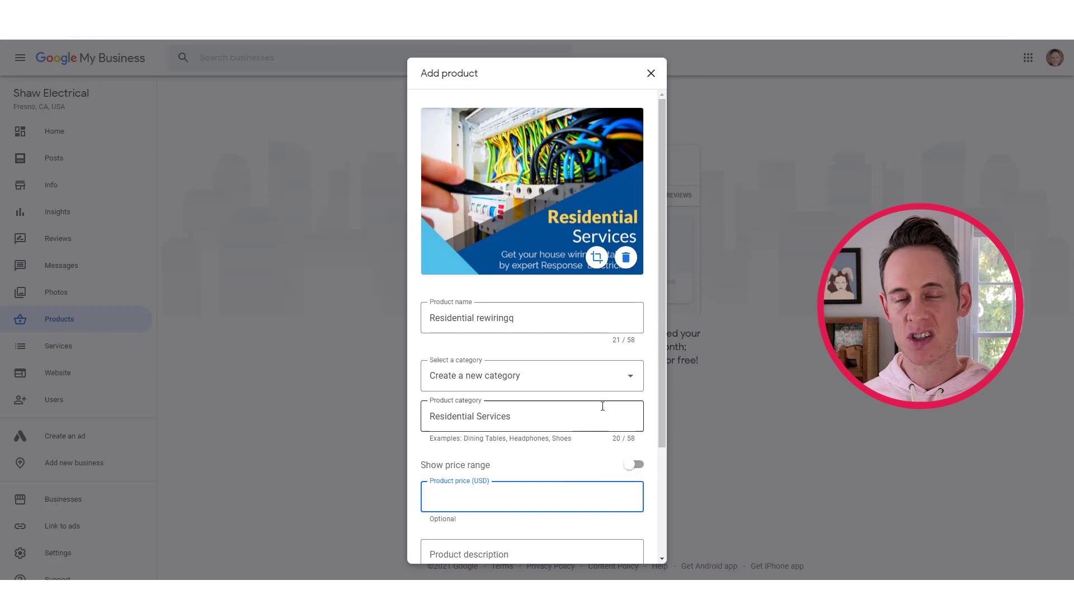
left_click(634, 464)
left_click(446, 498)
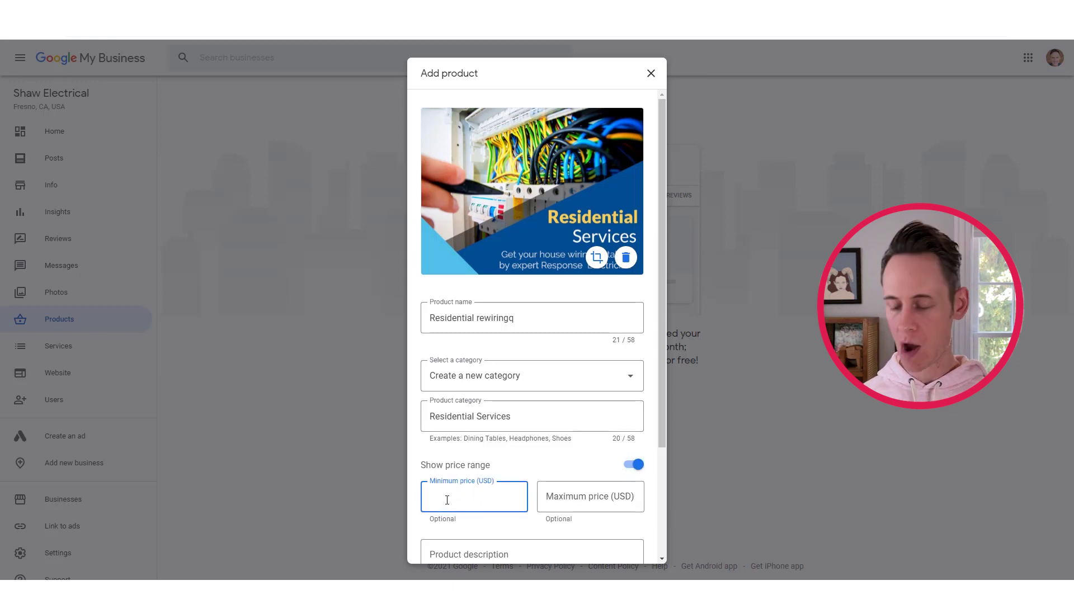
key("Tab")
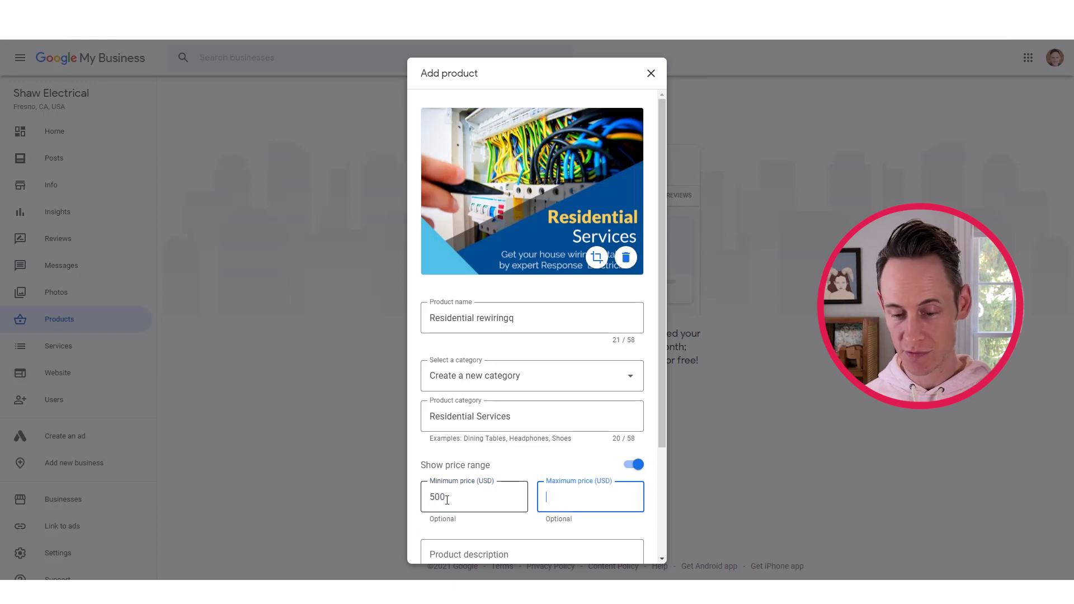
type("1500")
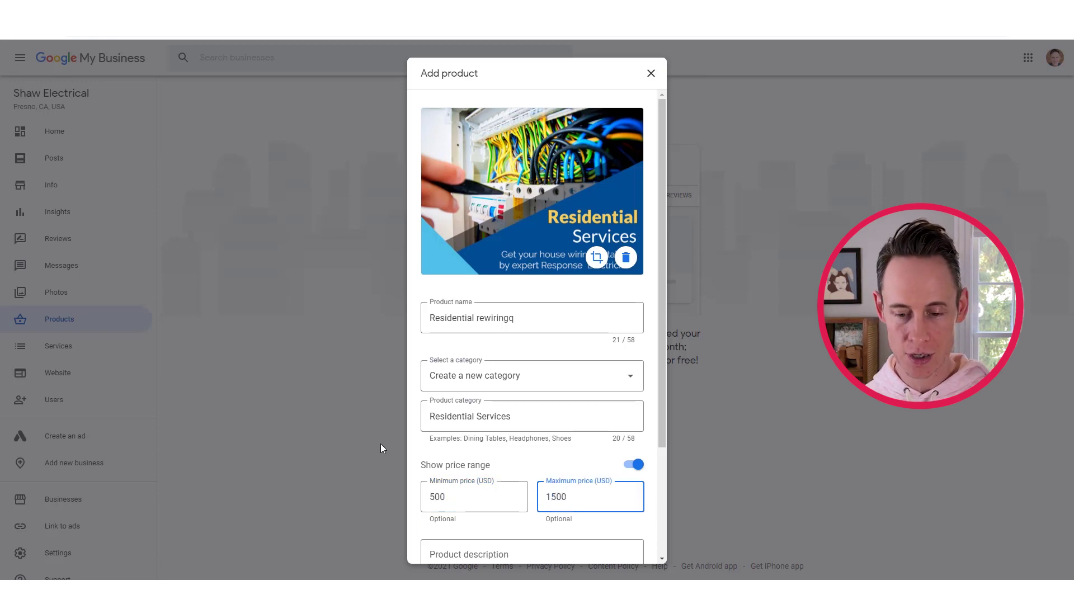
left_click_drag(661, 337, 660, 442)
Describe the product as 'We'll rewire your house' and add a Learn more button linking to shawelectrical.com?rewiring.html
left_click(501, 422)
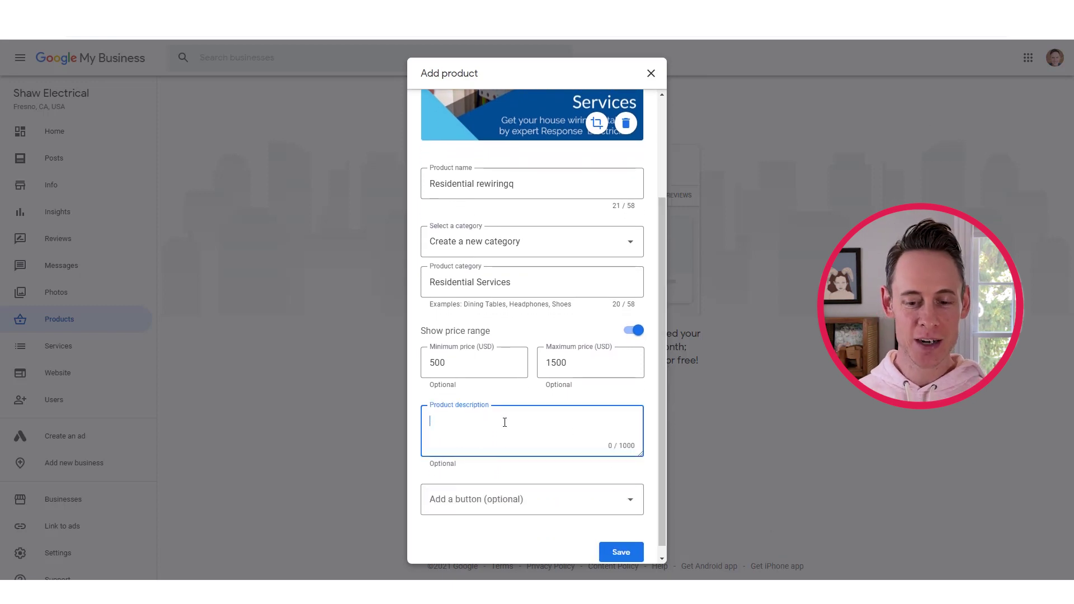
type("We'")
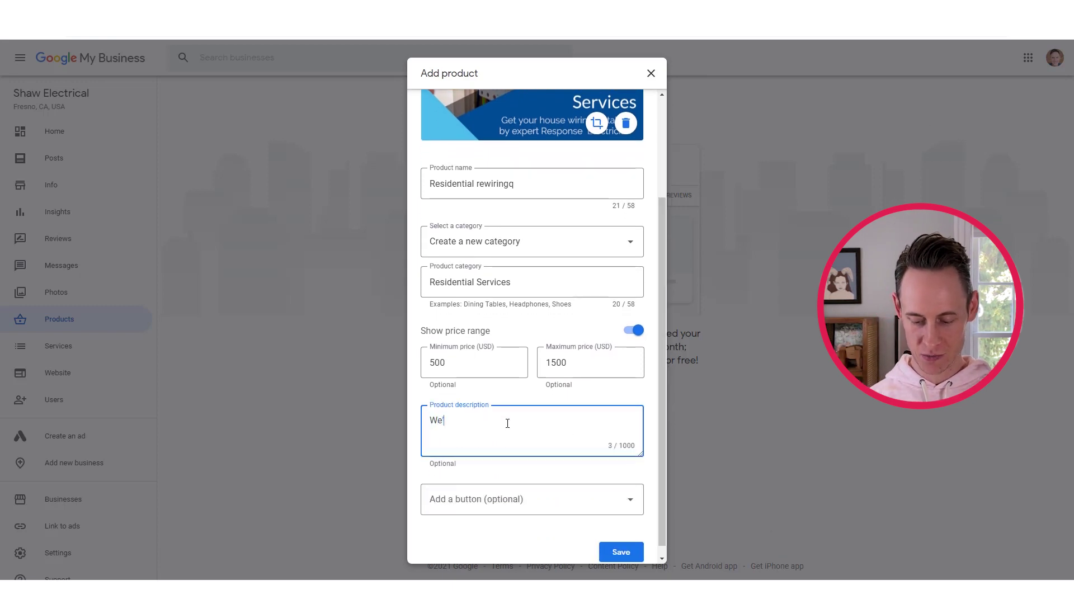
type("ll rewire y")
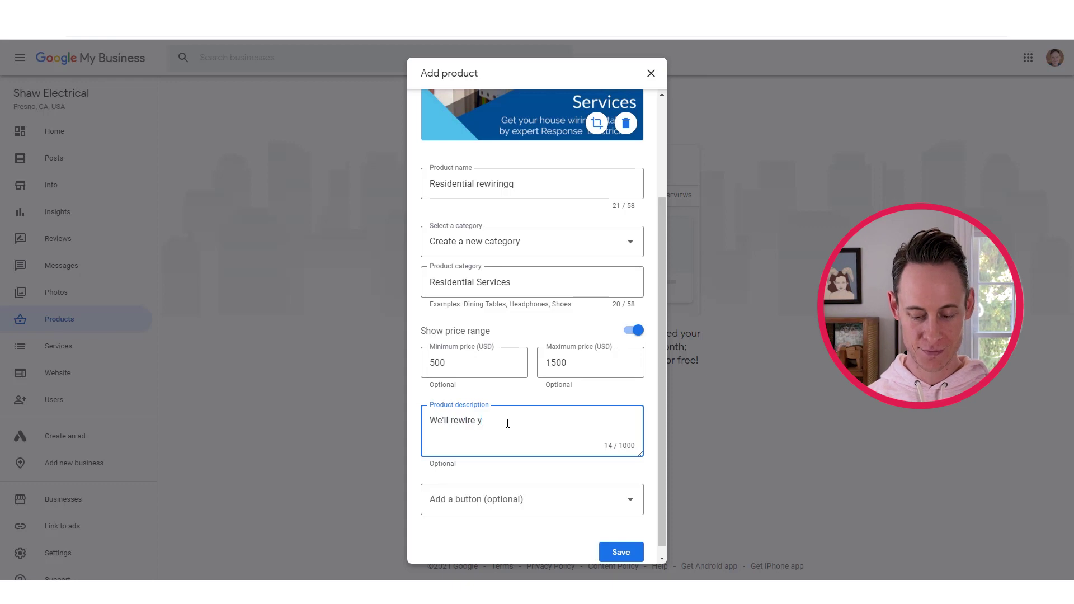
type("our house!")
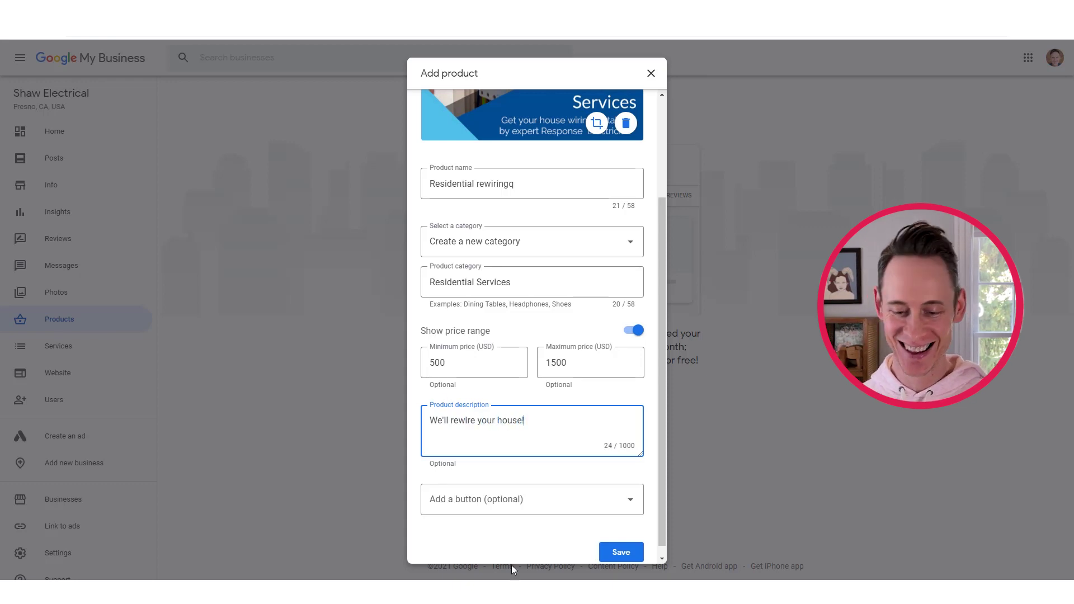
left_click(546, 505)
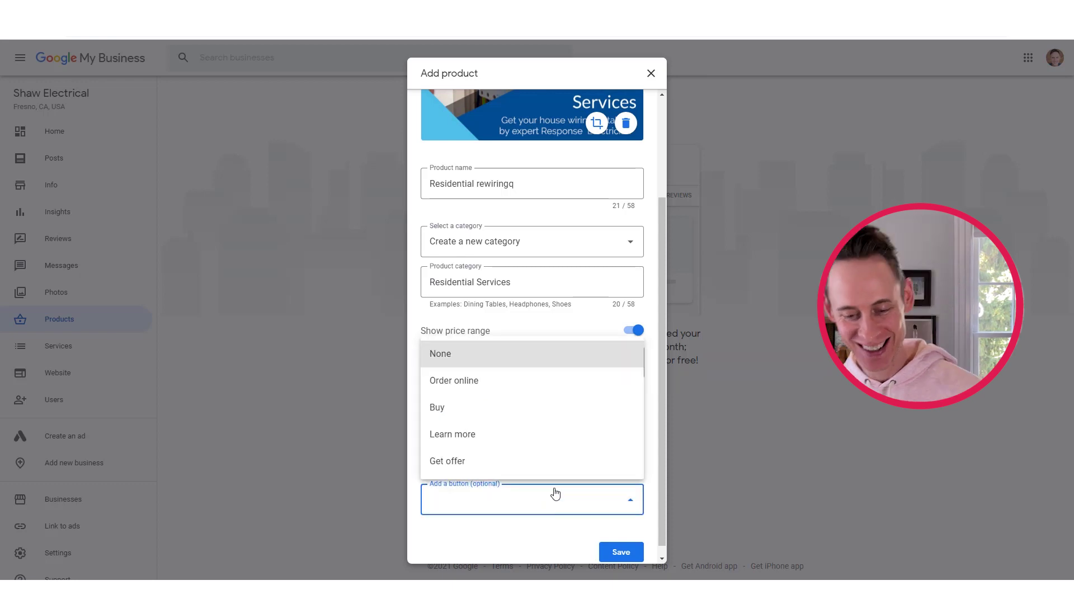
left_click(498, 435)
left_click(496, 540)
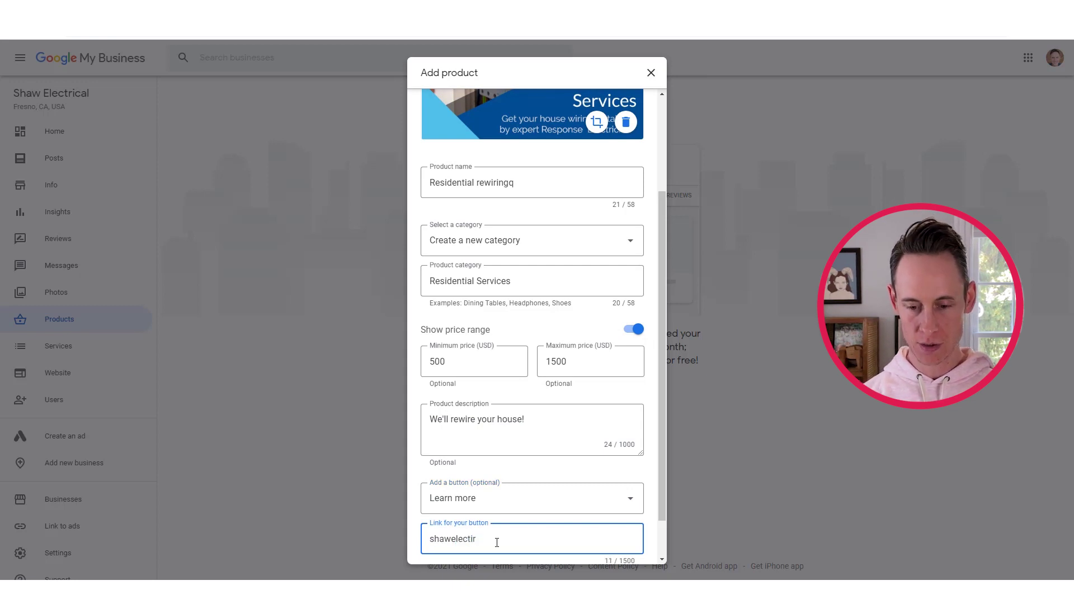
type("shawelectrical.c")
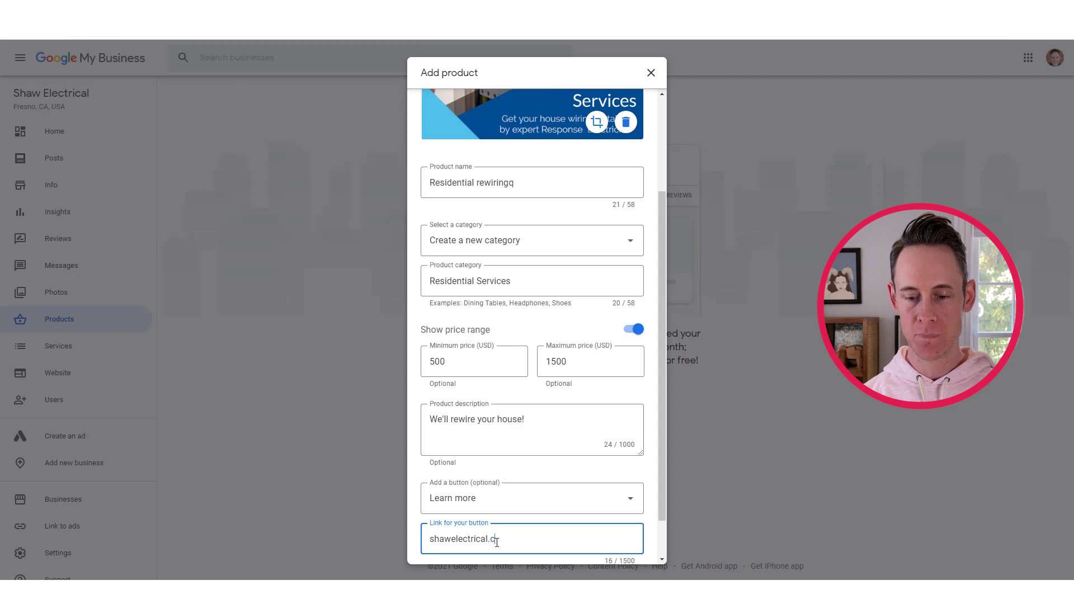
type("om?")
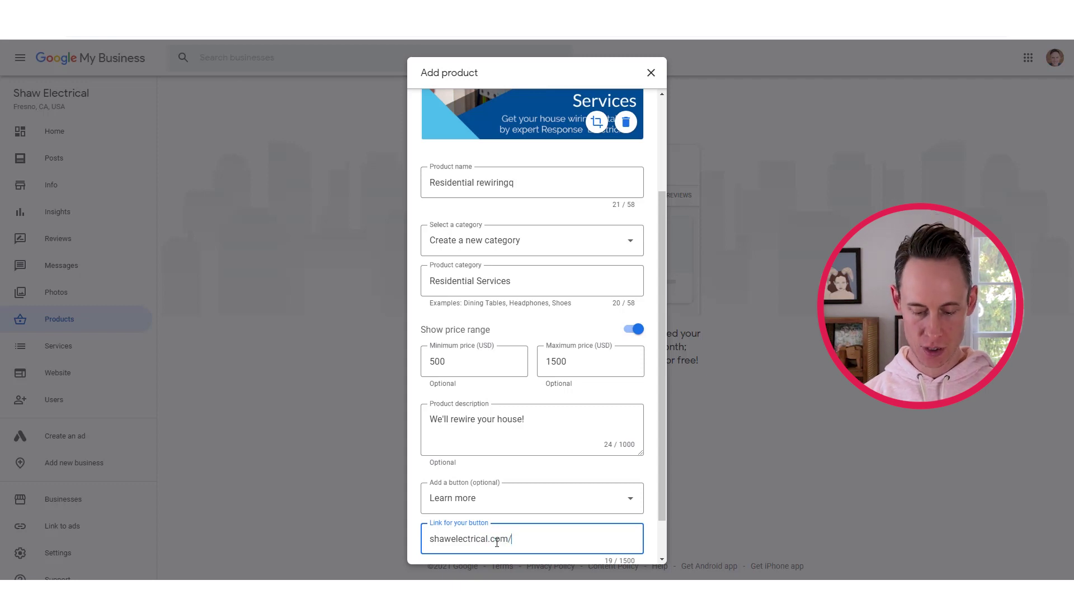
type("rewiring.")
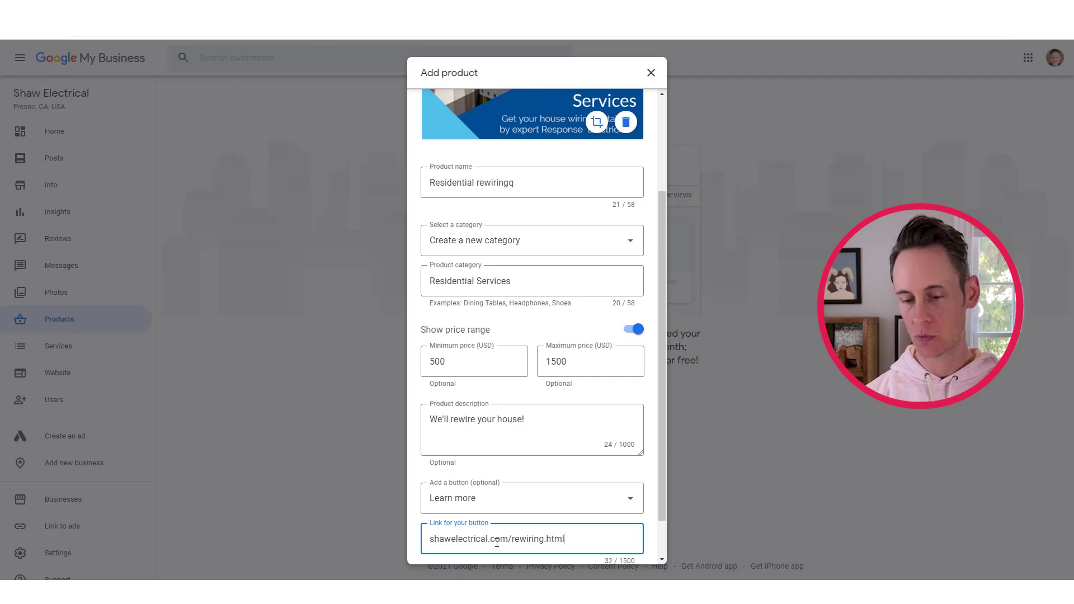
type("html")
scroll(576, 448, "down", 2)
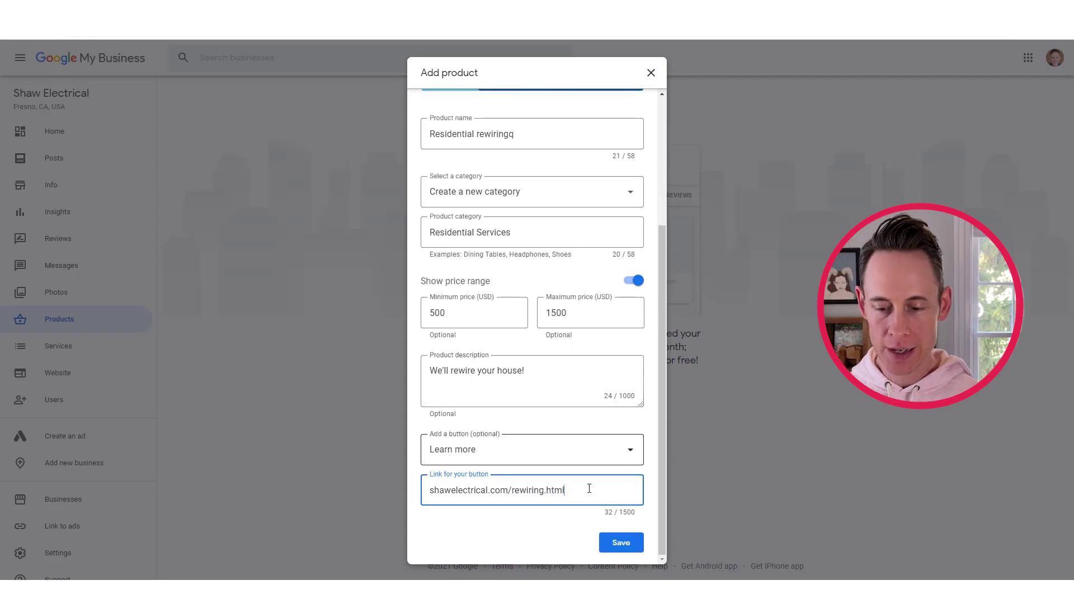
Save the Residential rewiringq product priced $500.00–$1,500.00
left_click(617, 541)
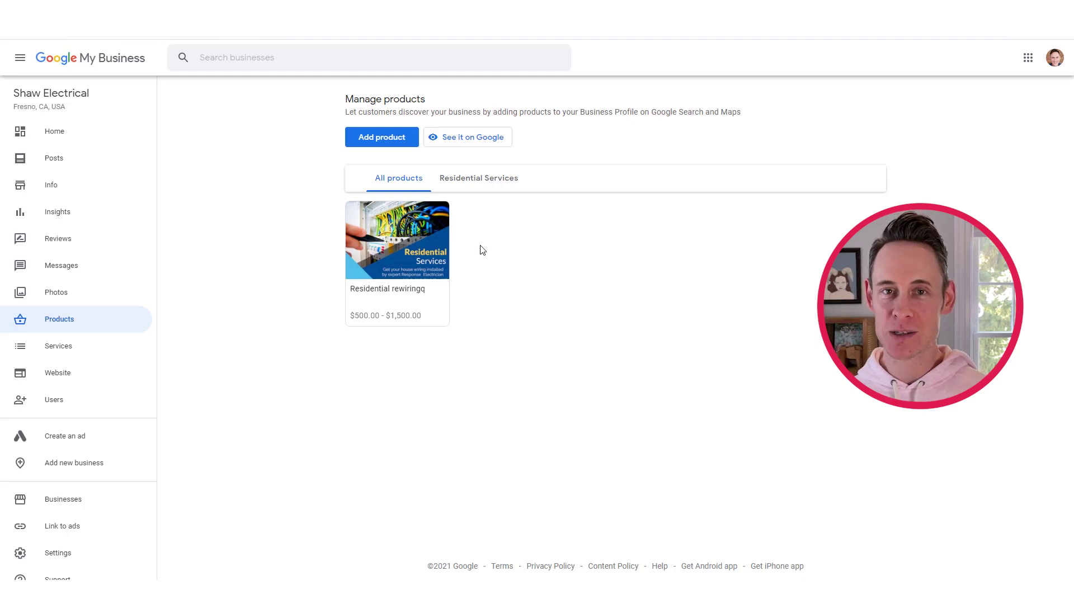
Start a new product and try an MP4 video as its photo, with All Files shown
left_click(394, 140)
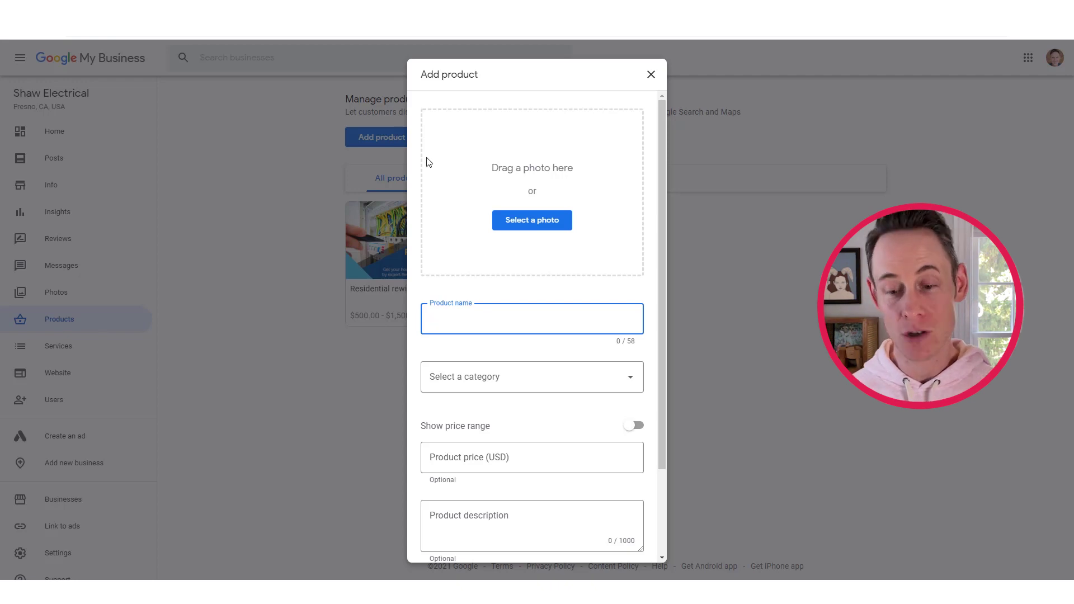
left_click(546, 226)
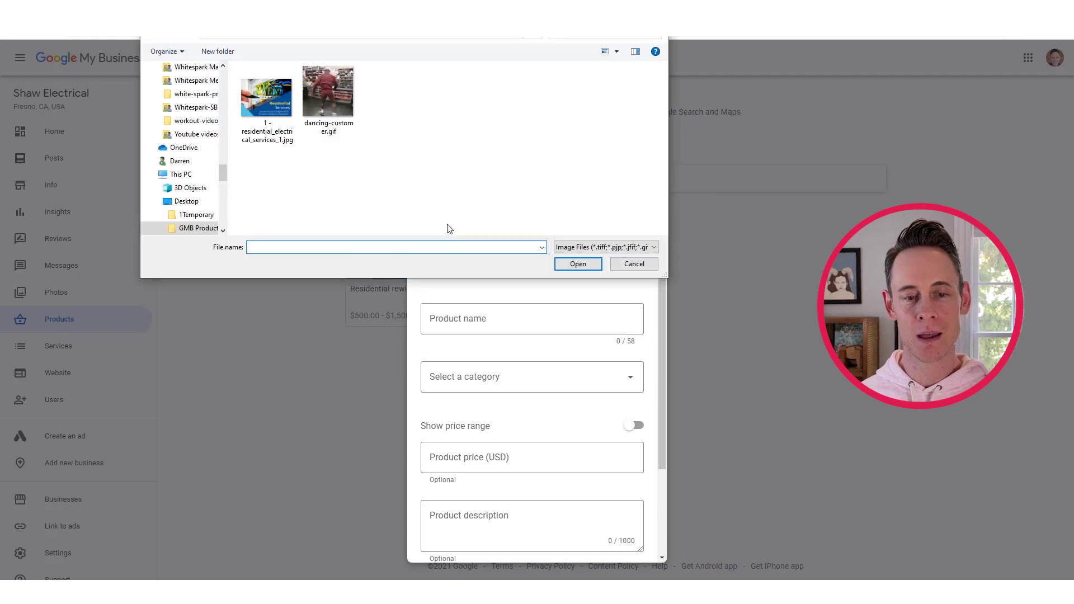
left_click(605, 251)
left_click(606, 266)
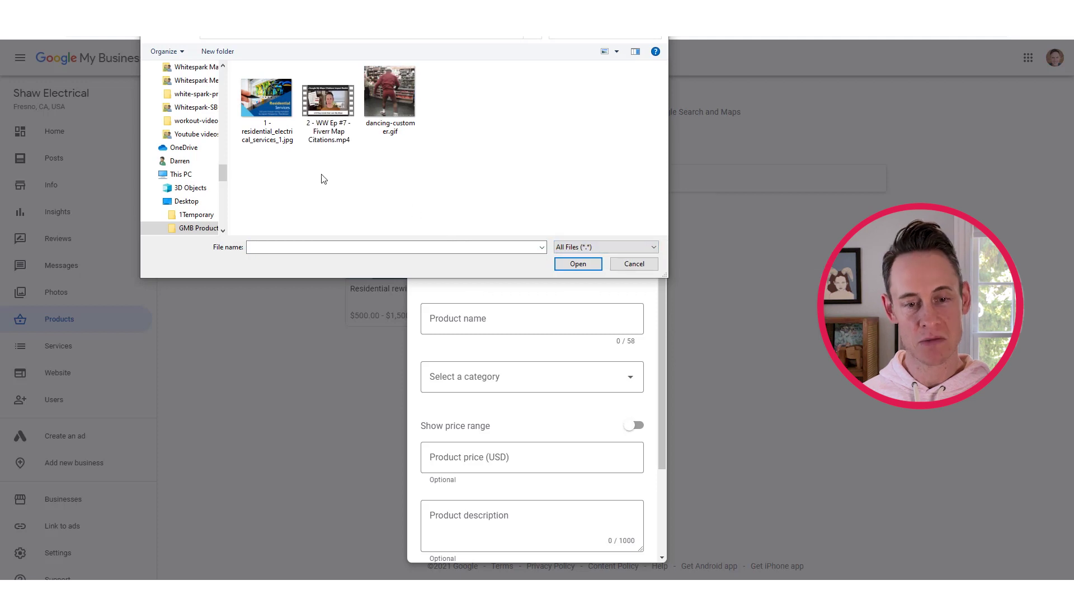
left_click(330, 112)
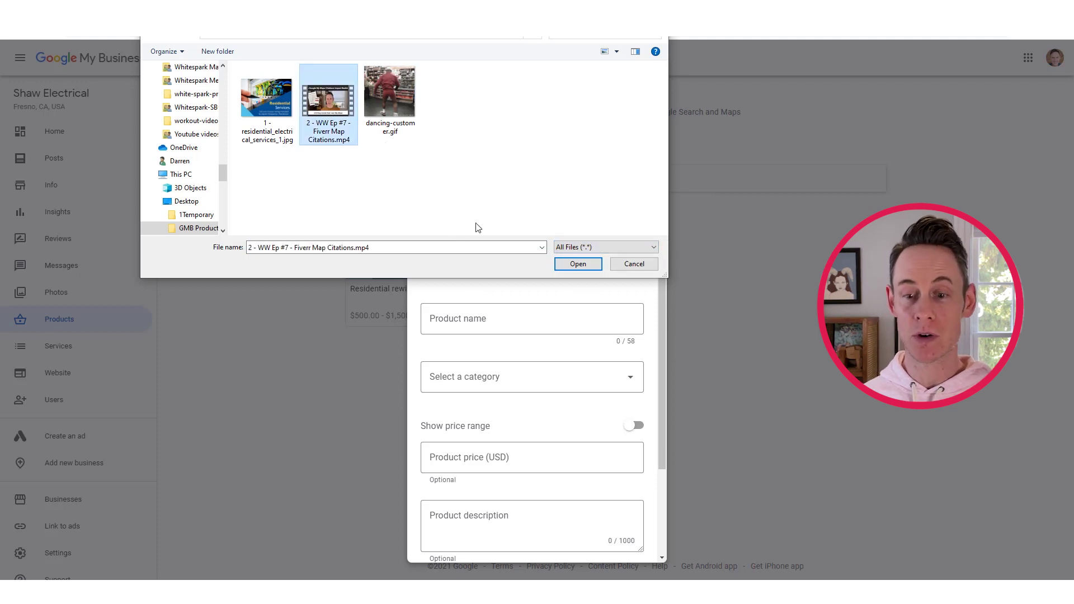
left_click(575, 263)
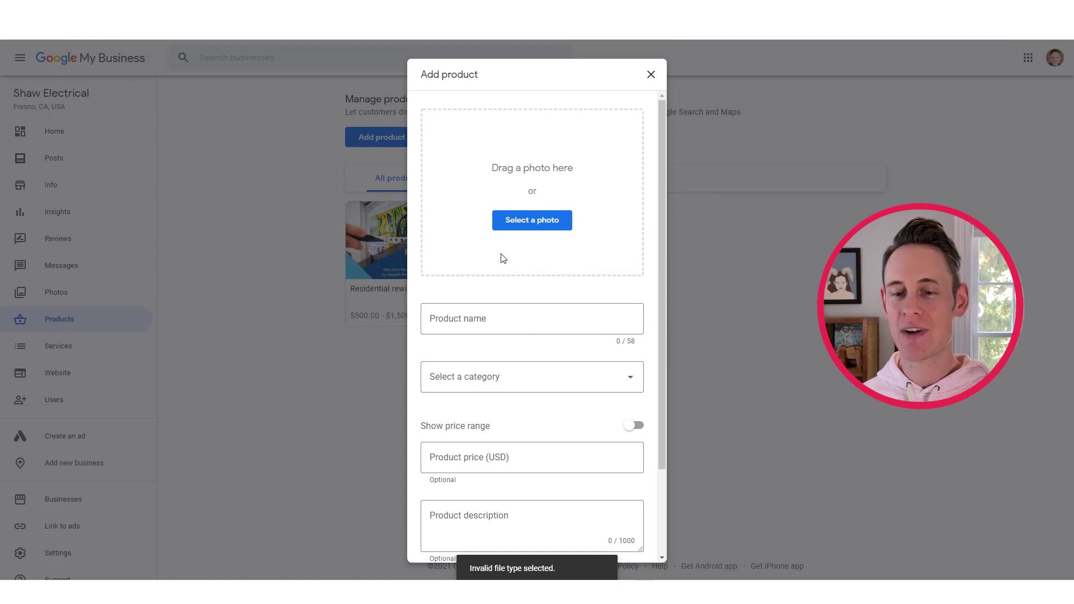
Try dancing-customer.gif as the product photo and see it rejected
left_click(533, 221)
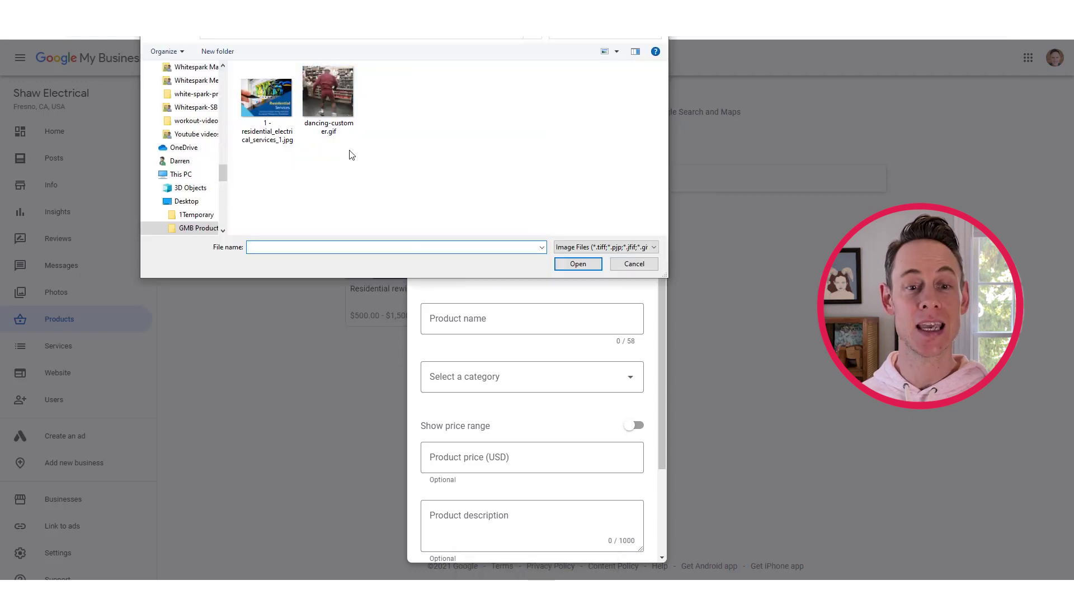
left_click(327, 139)
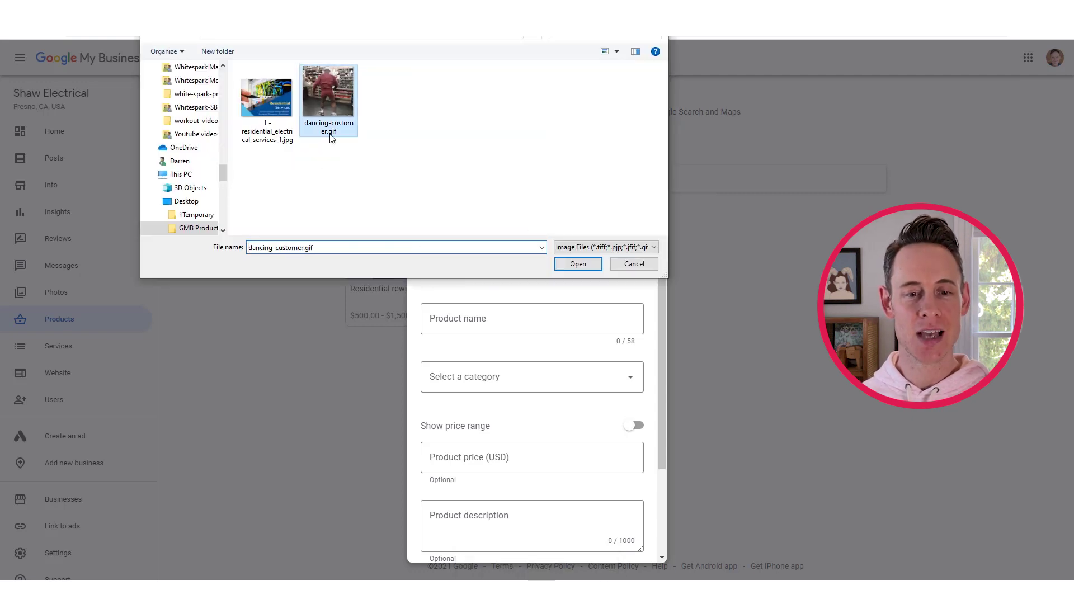
left_click(595, 266)
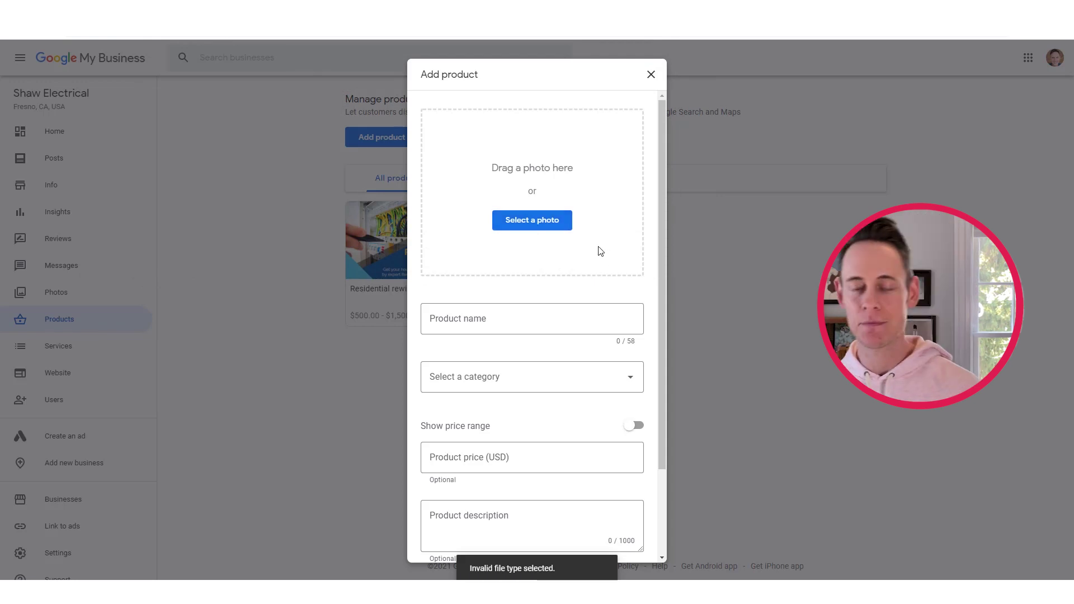
Rename dancing-customer.gif to dancing-customer.jpg, confirm the extension change, and upload it as the photo
left_click(548, 219)
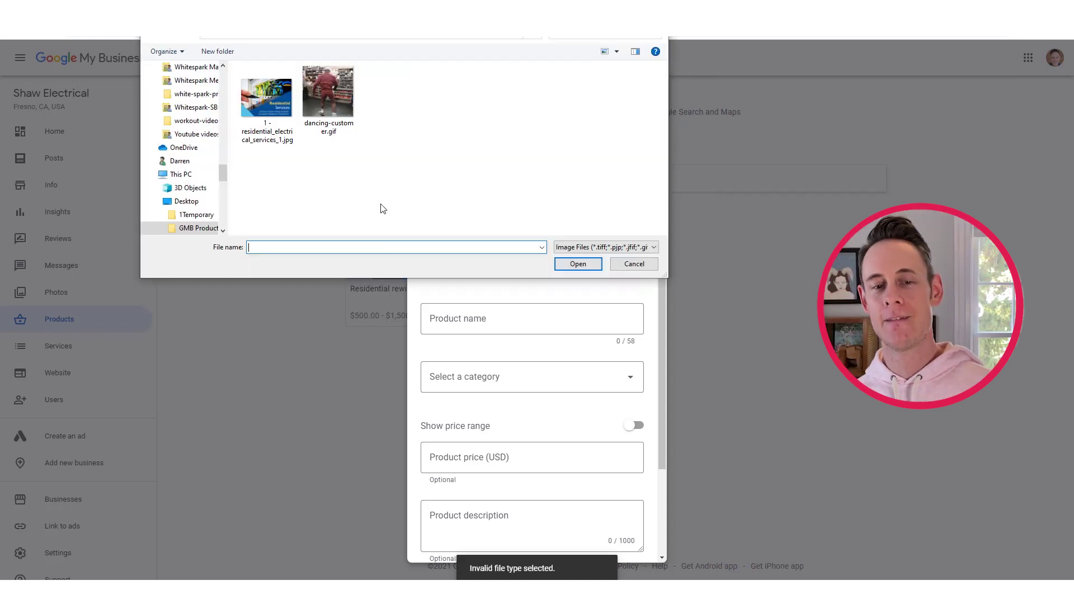
left_click(324, 134)
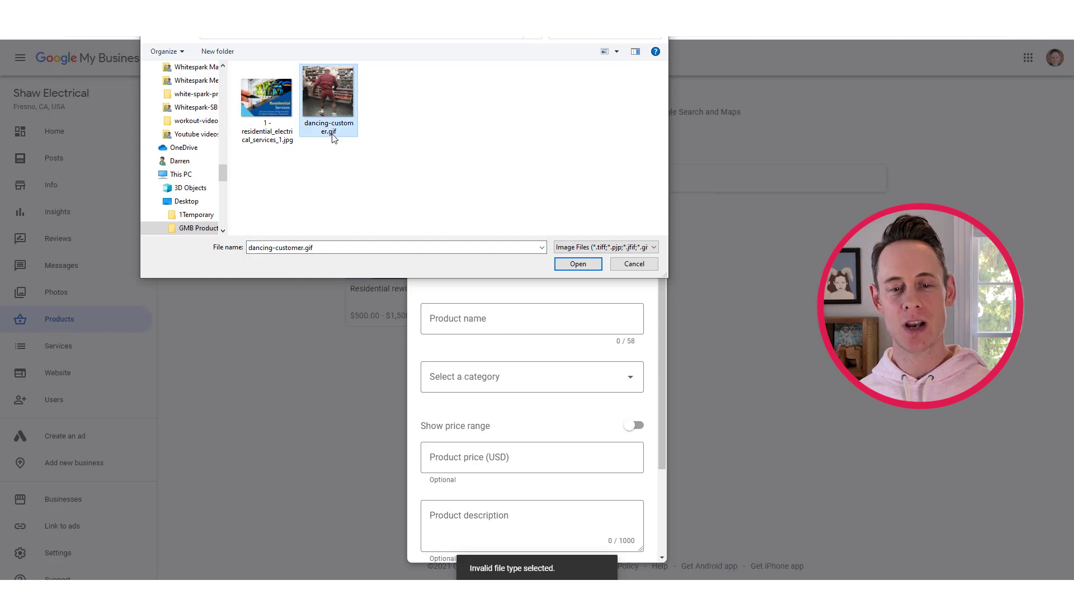
left_click(340, 132)
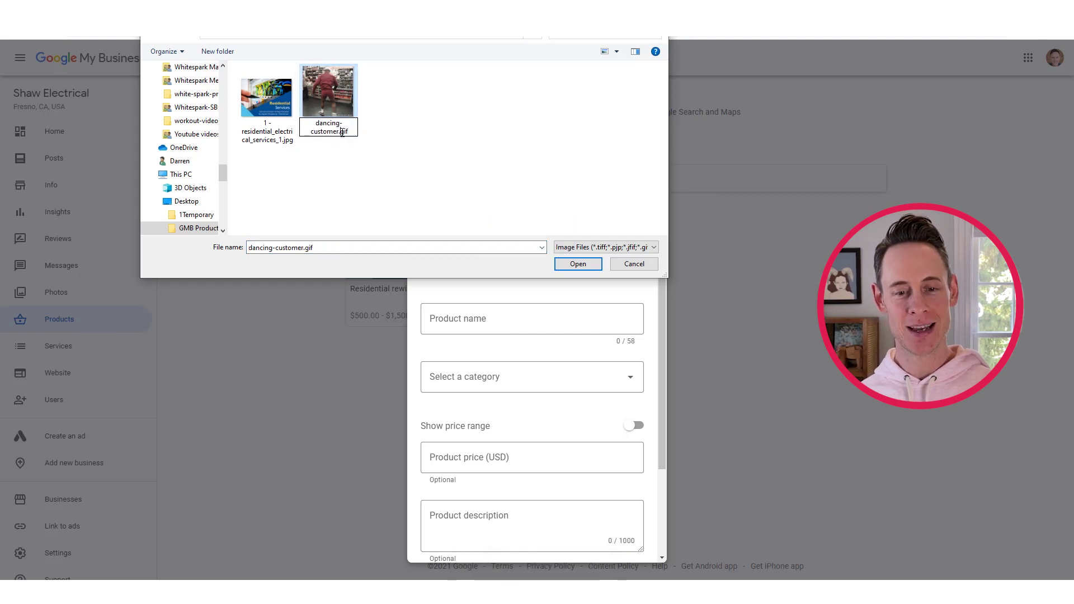
left_click(344, 132)
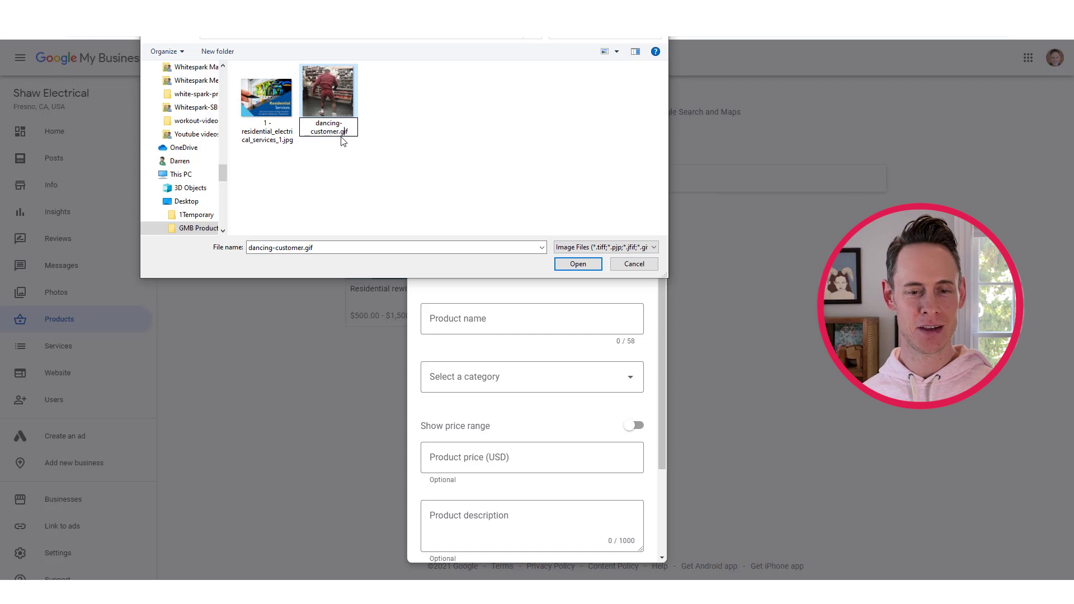
double_click(341, 138)
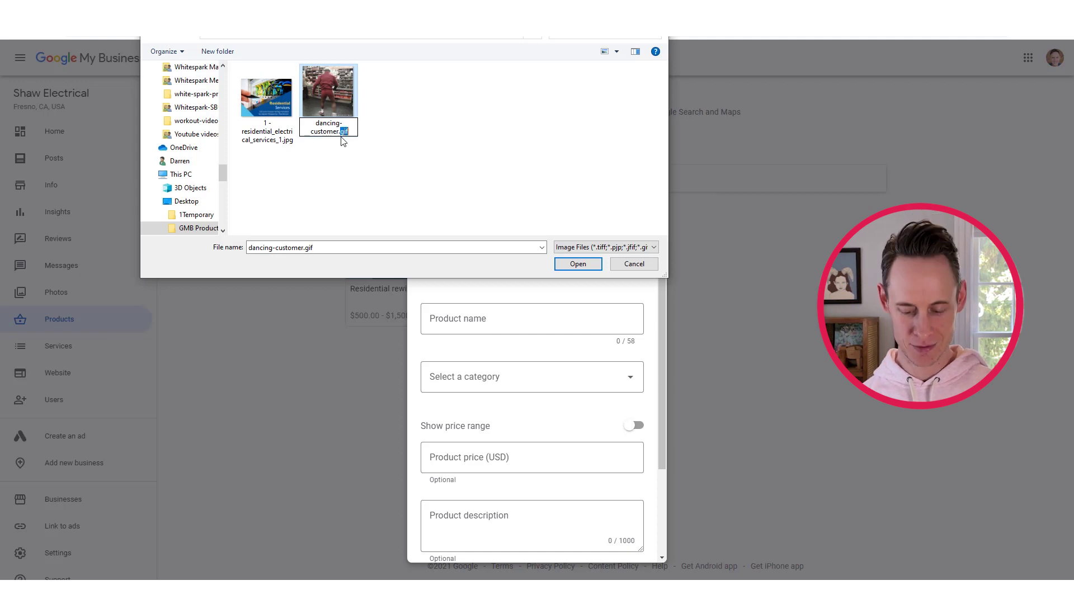
type("jpg")
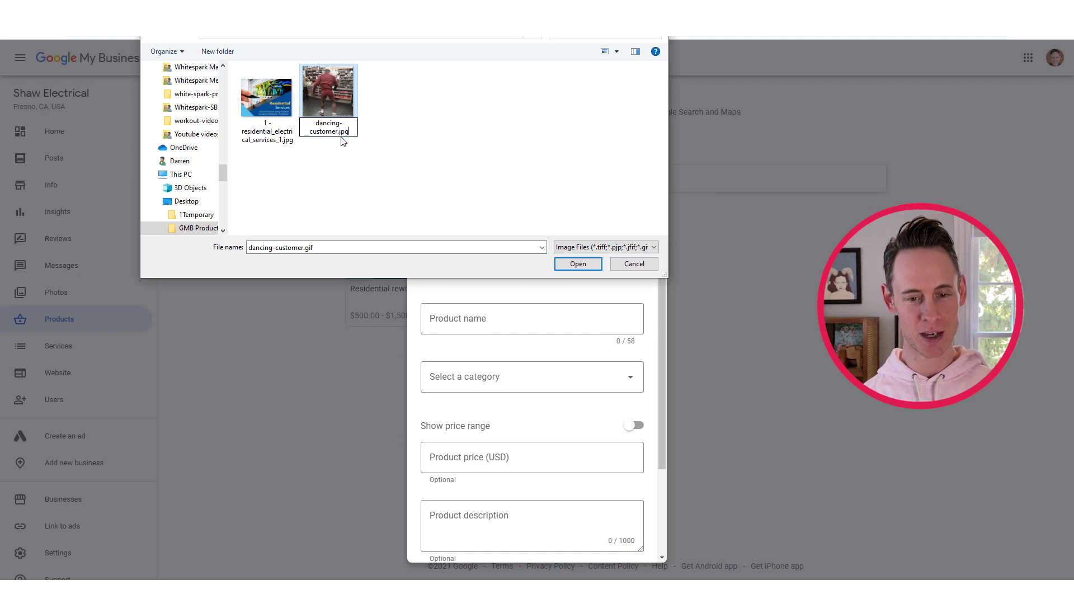
key("Return")
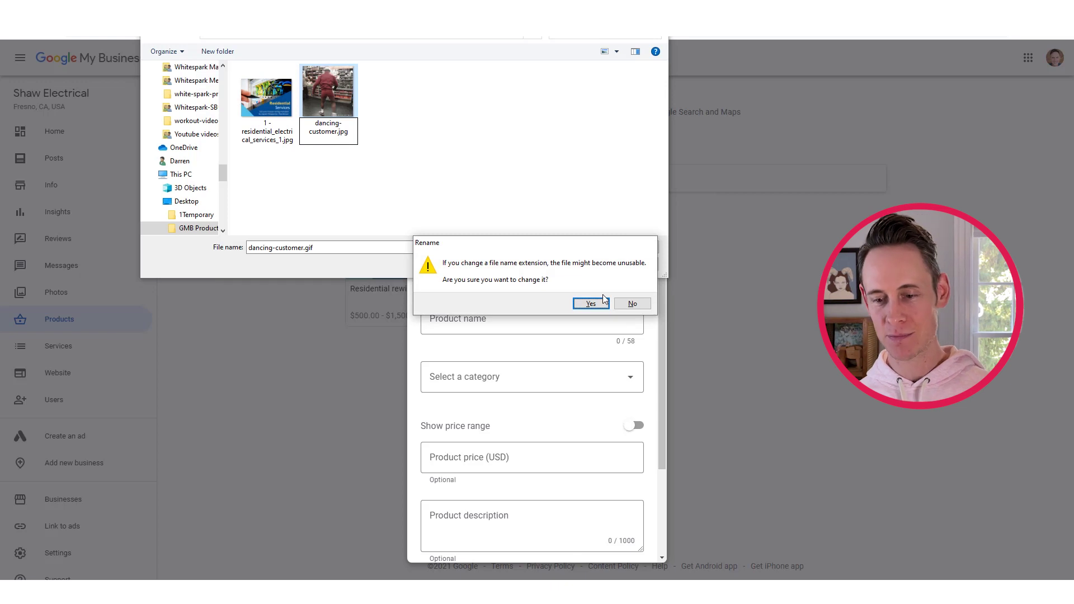
left_click(602, 305)
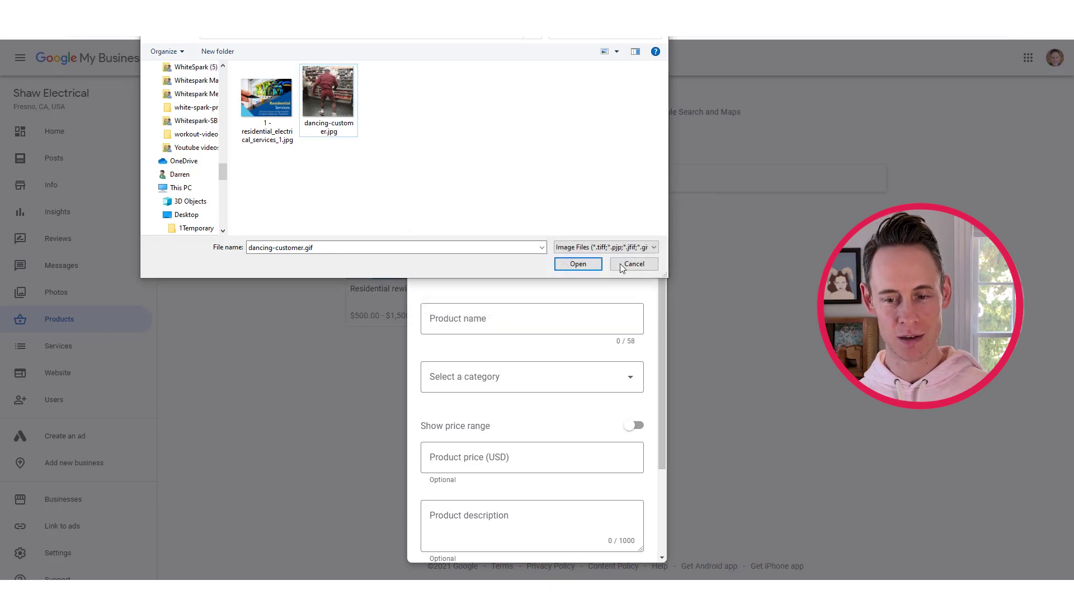
left_click(335, 124)
left_click(575, 264)
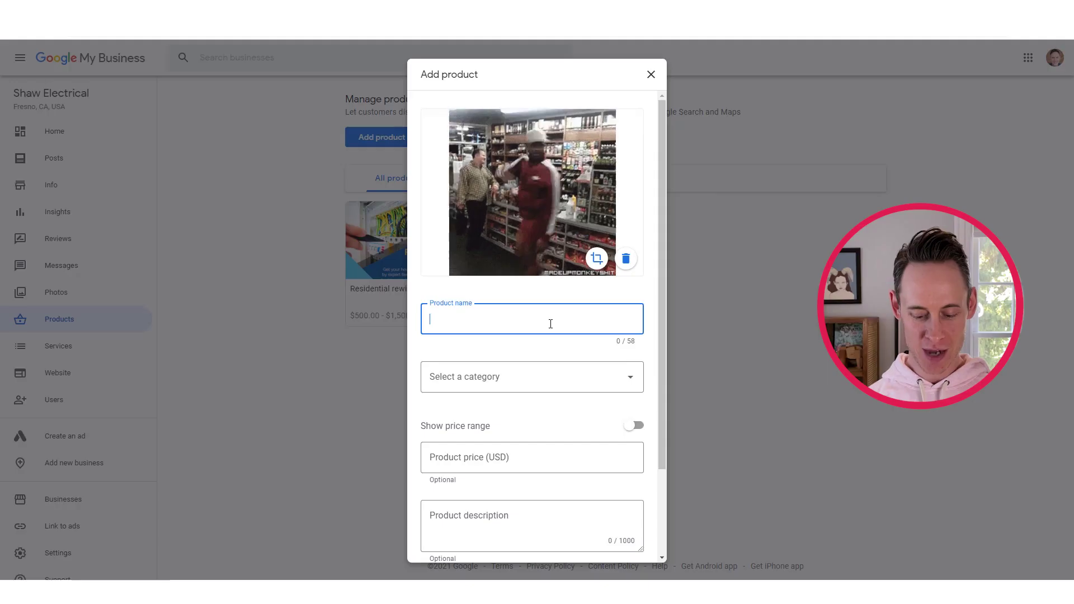
Name the draft product 'COOL GIF YO!' and close the form without saving
type("COOL GI")
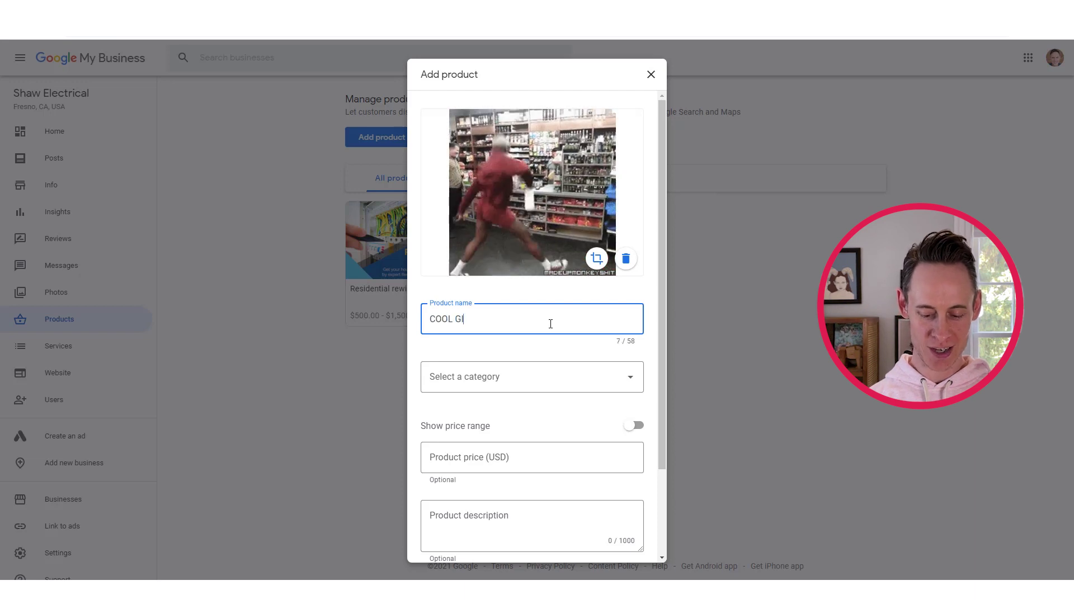
type("F YO!")
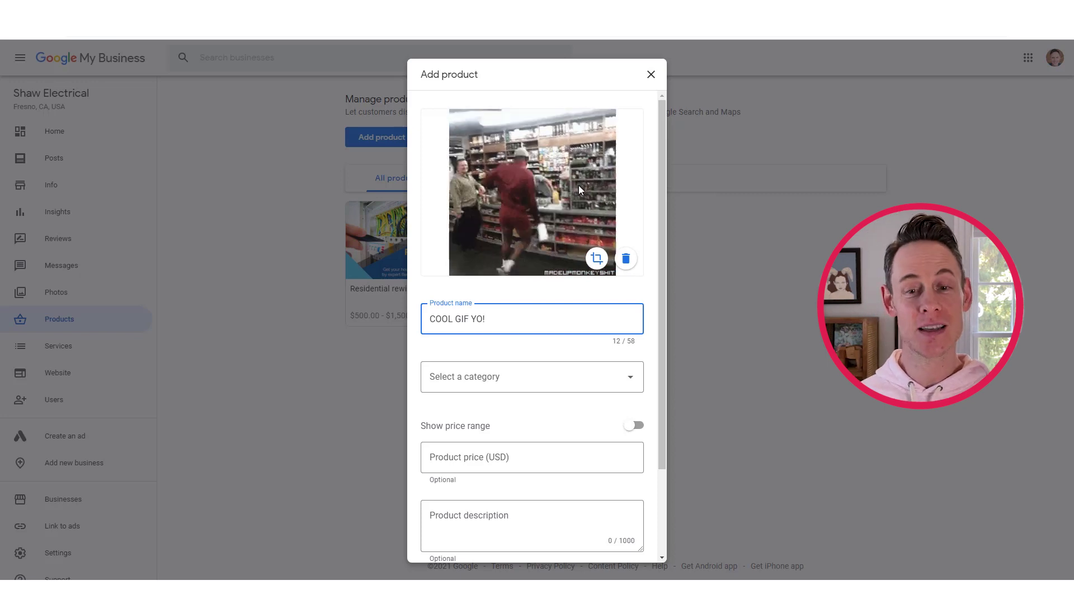
left_click(651, 74)
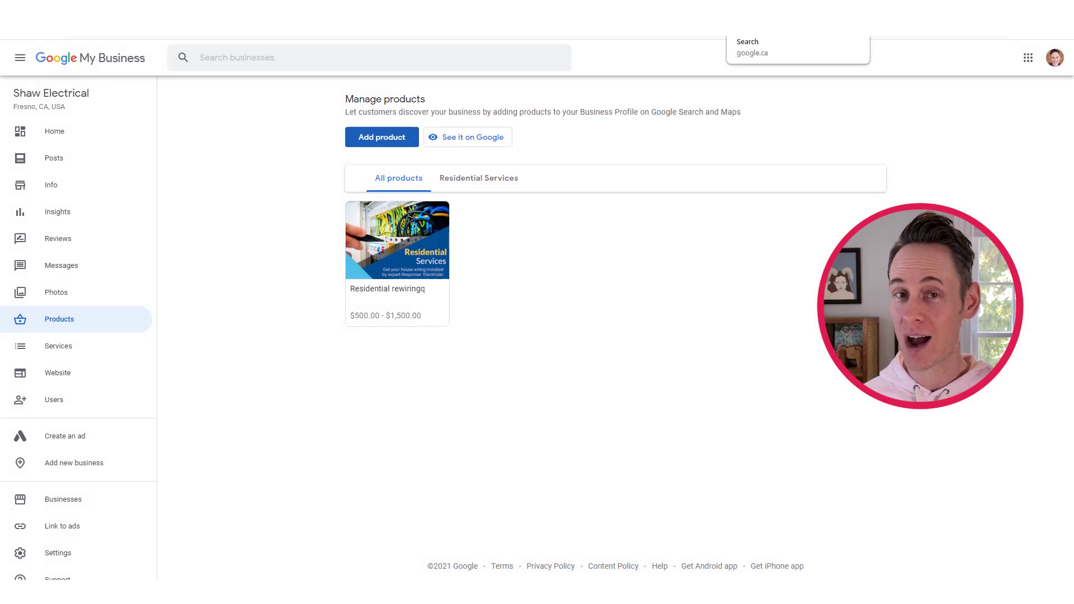
Switch to the 'whitespark edmonton' Google results and scroll to the knowledge panel's products
left_click(783, 22)
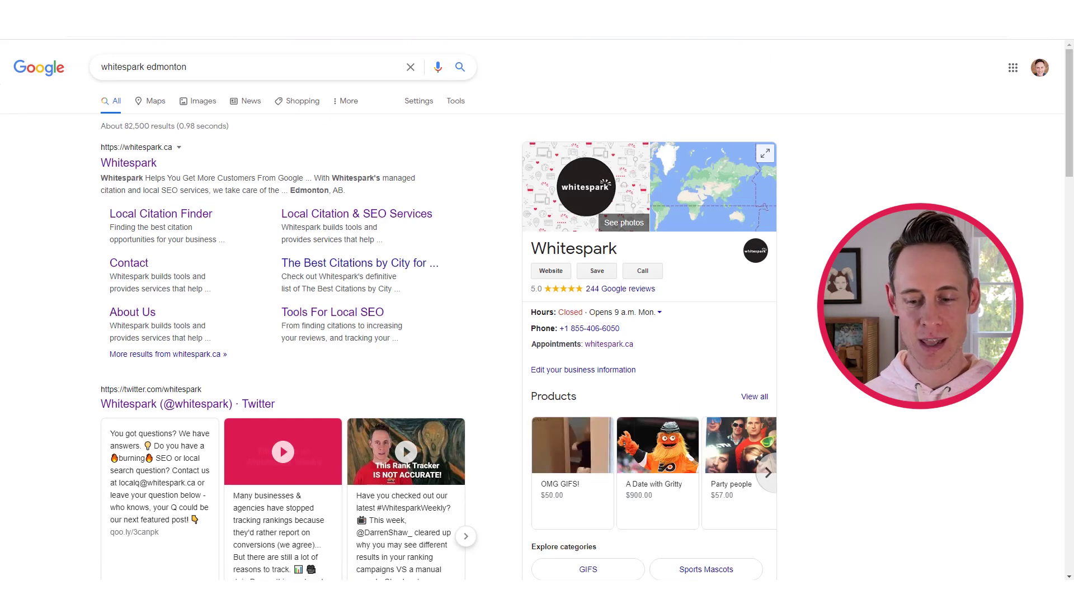
scroll(549, 249, "down", 4)
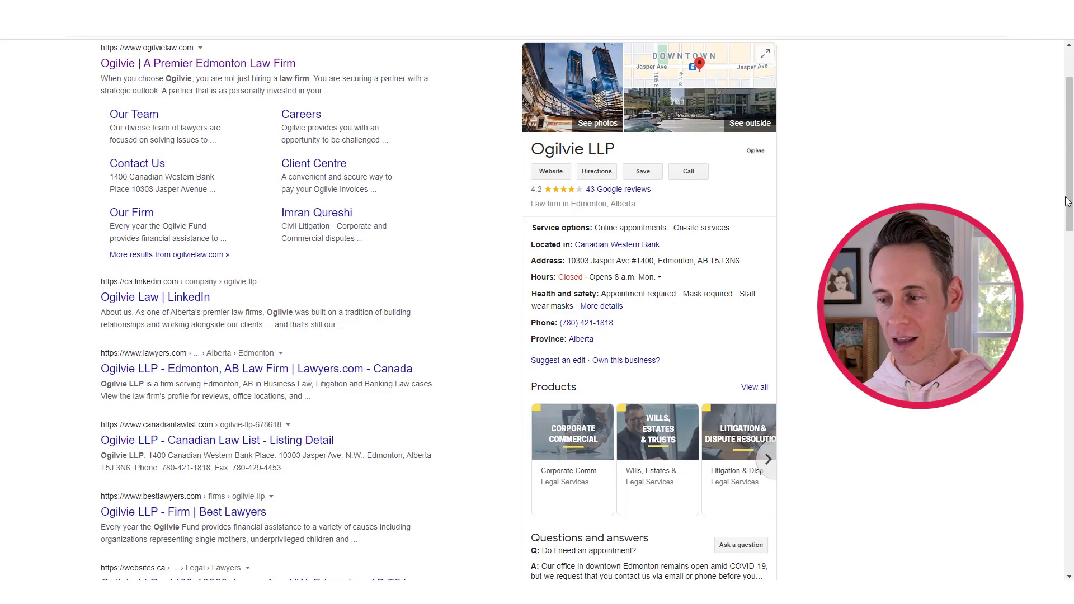
mouse_move(1067, 201)
left_mouse_down()
mouse_move(1073, 177)
mouse_move(1071, 199)
left_mouse_up()
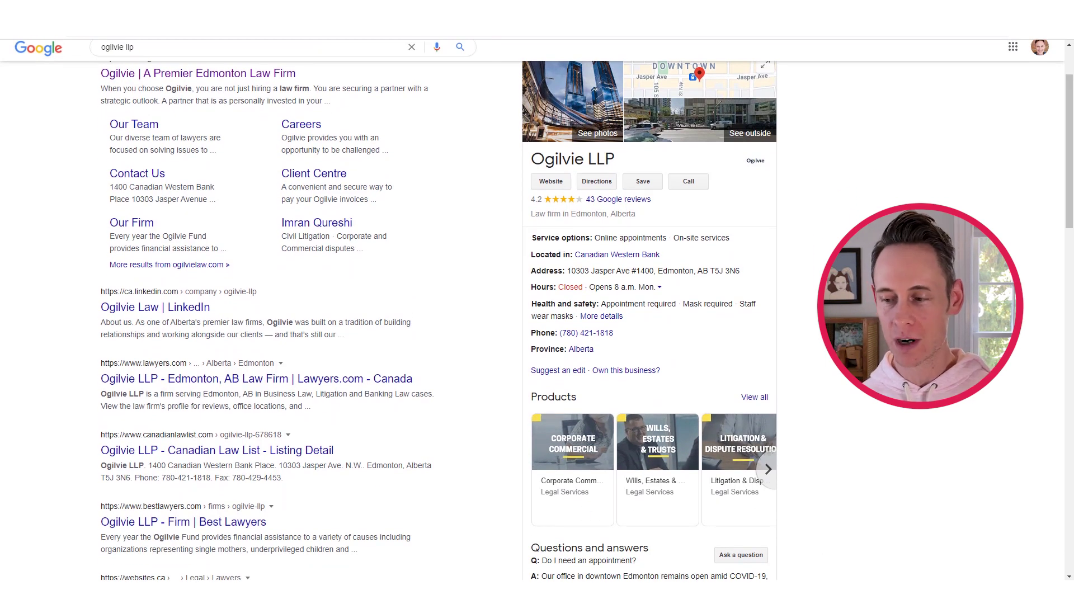
left_click_drag(1070, 168, 1071, 228)
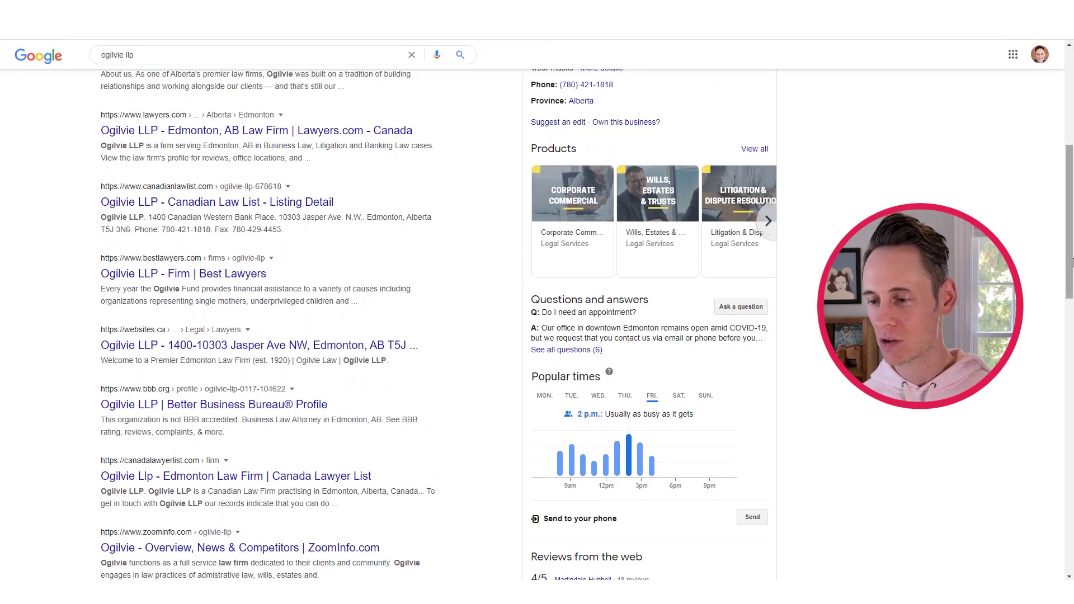
left_click_drag(1070, 263, 1064, 146)
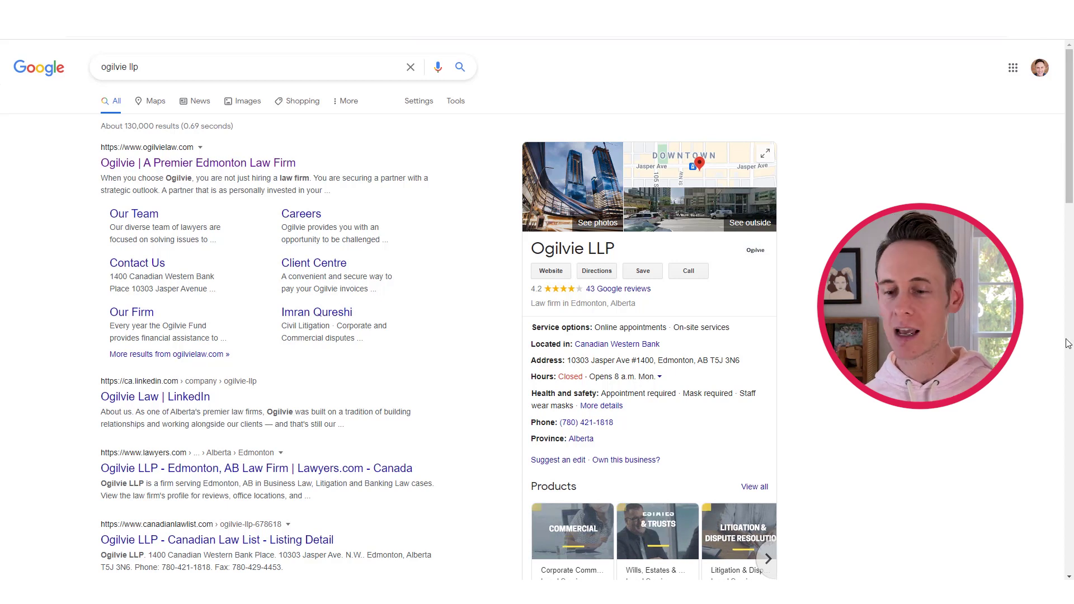
left_click_drag(1069, 147, 1072, 258)
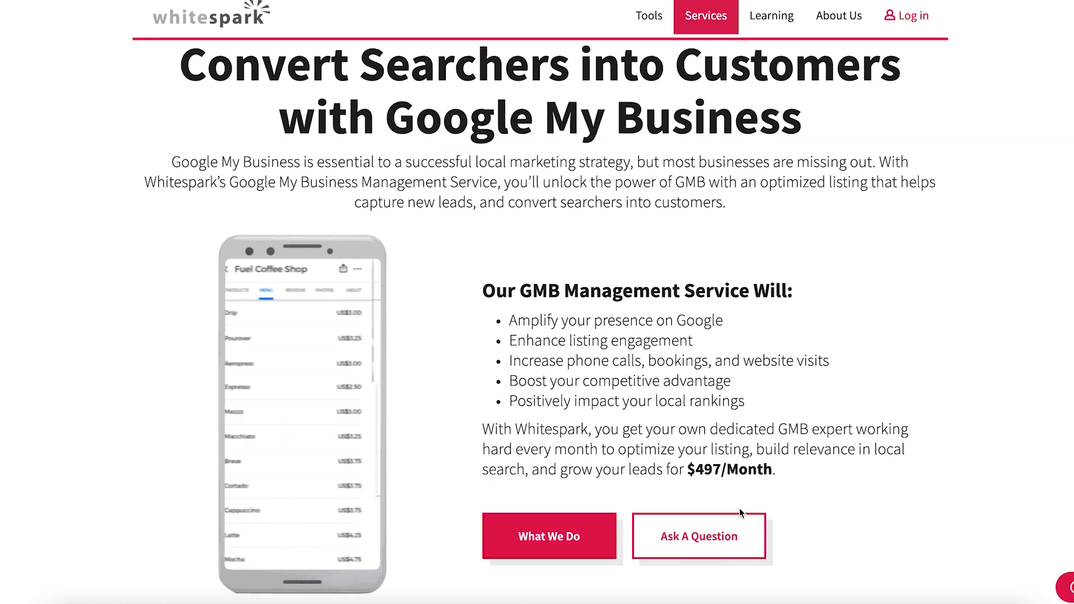
scroll(740, 508, "down", 2)
scroll(740, 513, "down", 8)
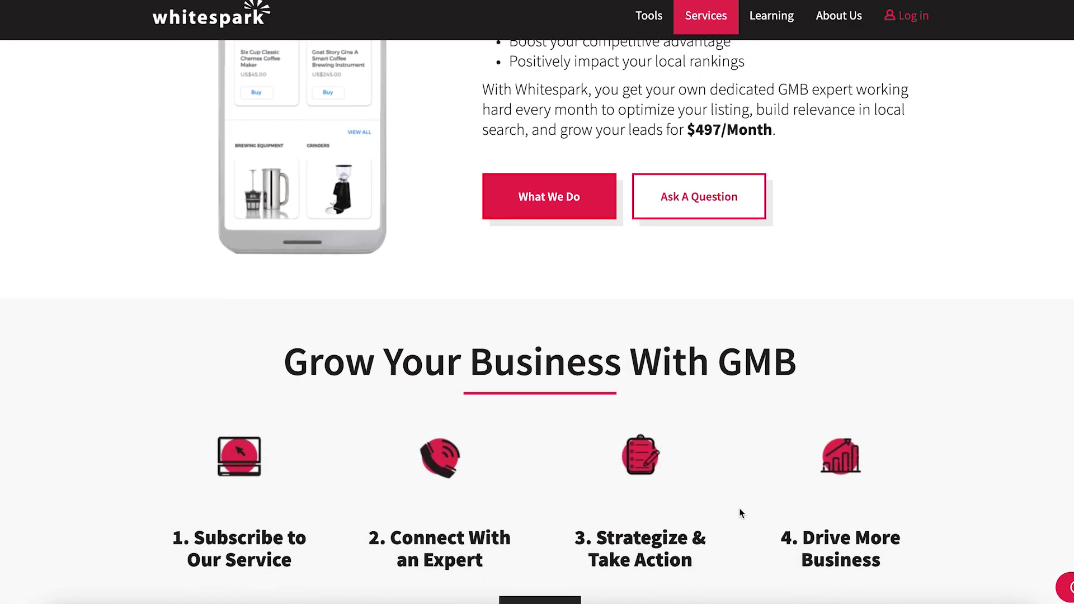
scroll(740, 508, "down", 3)
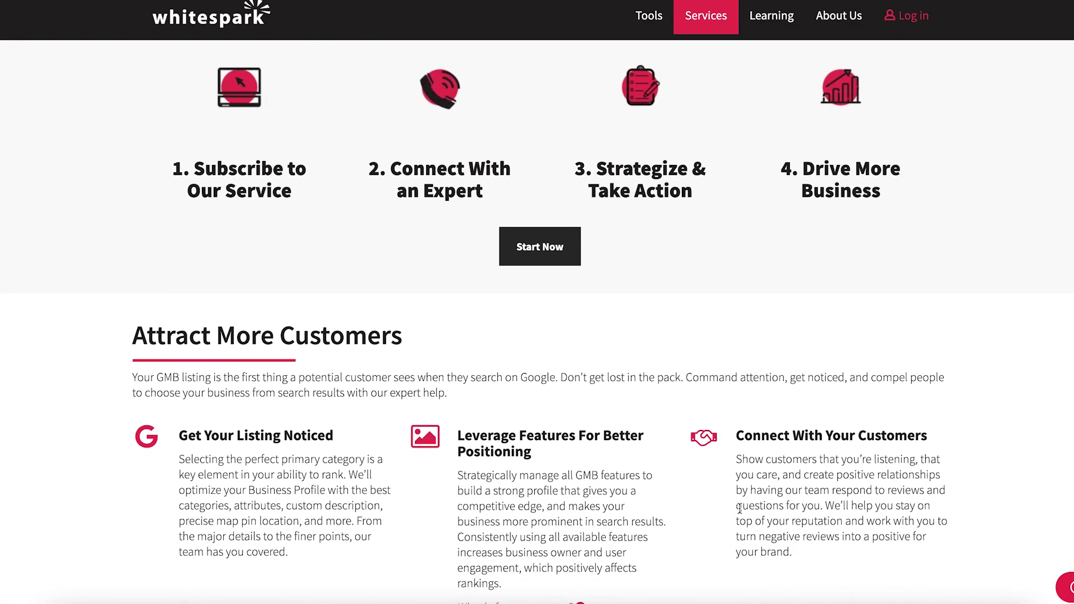
scroll(343, 422, "down", 6)
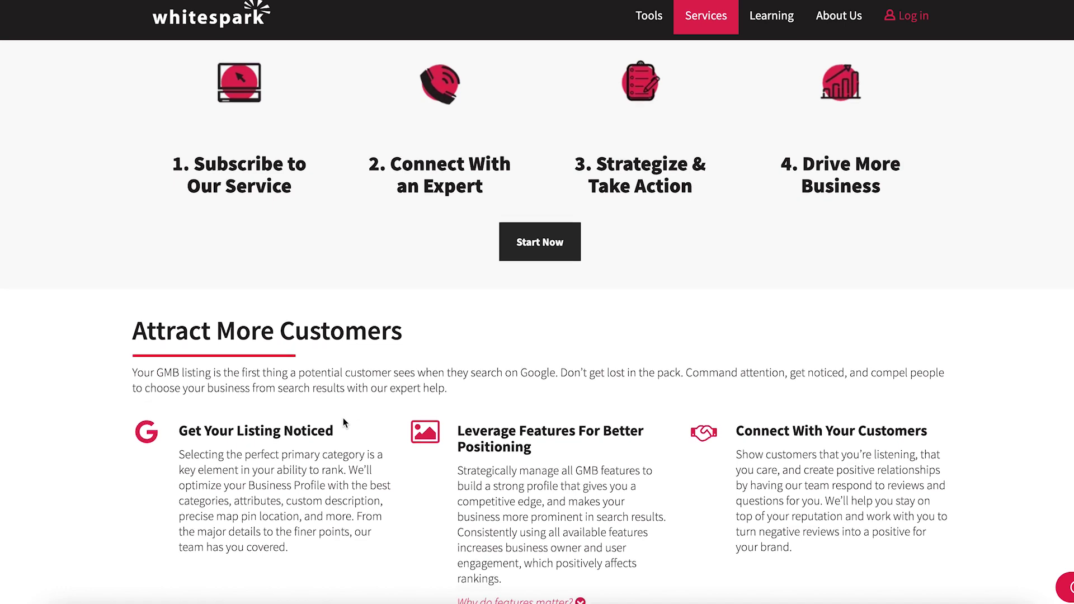
scroll(344, 420, "down", 7)
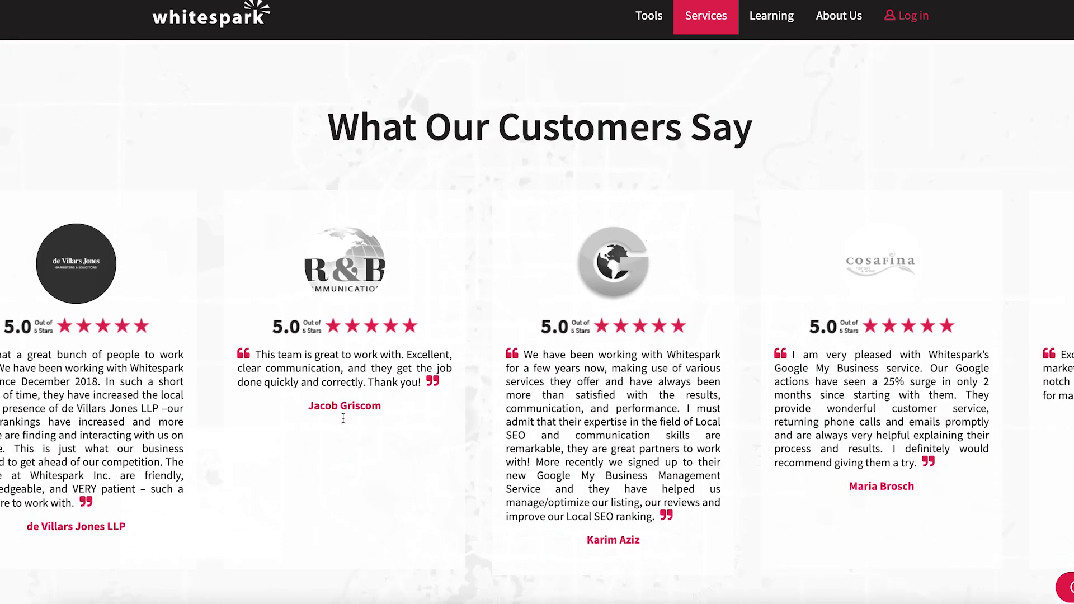